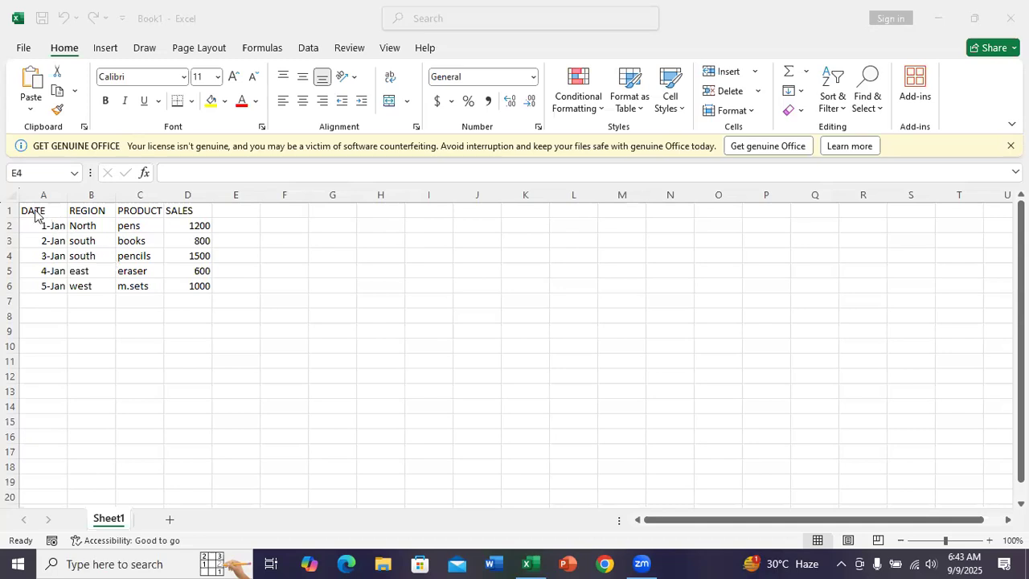
Step: Convert the sales data in A1:D6 into a table that uses the first row as headers
{"action": "left_click", "coordinate": [35, 211]}
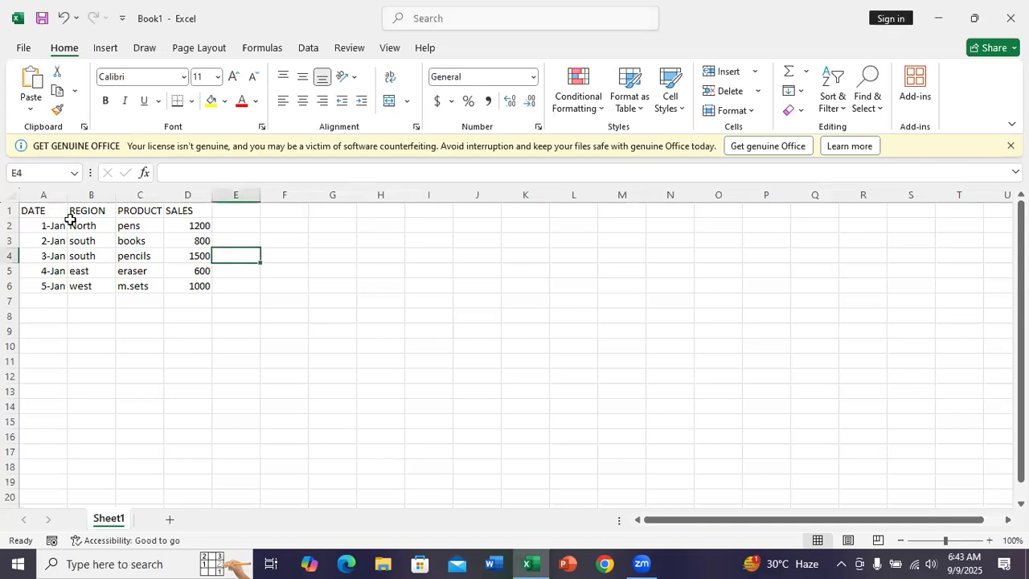
{"action": "left_click", "coordinate": [42, 210]}
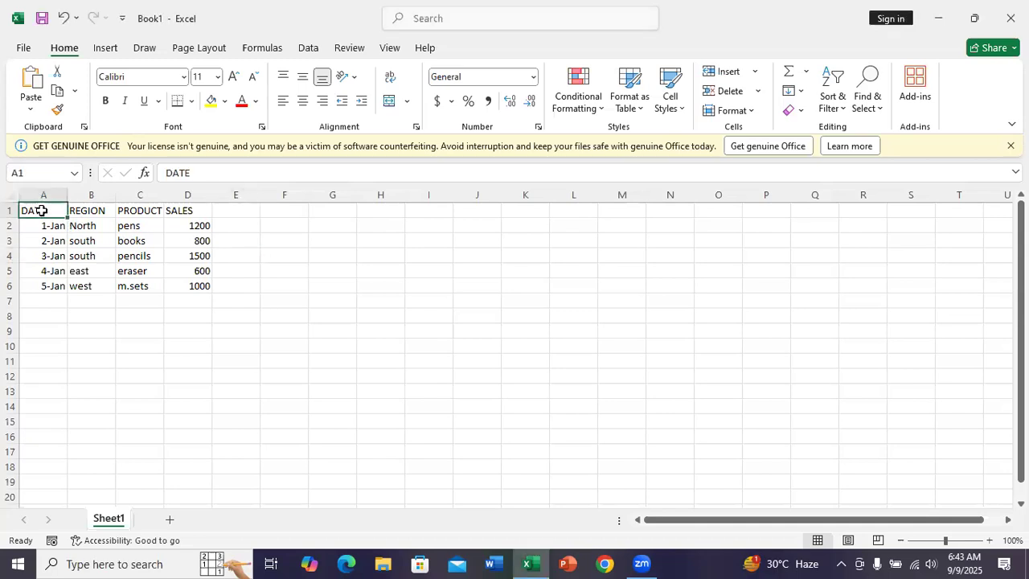
{"action": "left_click_drag", "start_coordinate": [42, 211], "coordinate": [210, 291]}
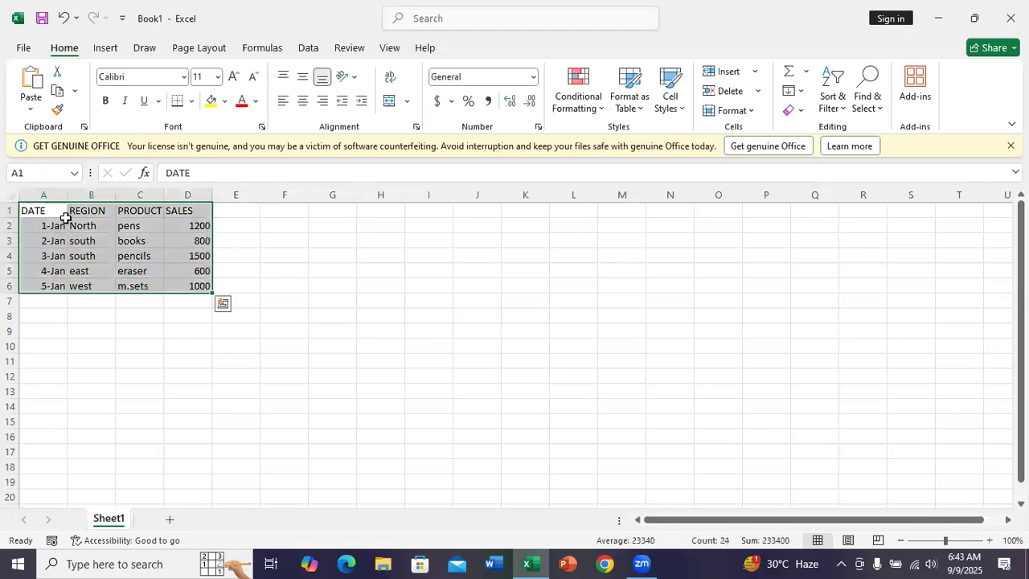
{"action": "left_click", "coordinate": [105, 48]}
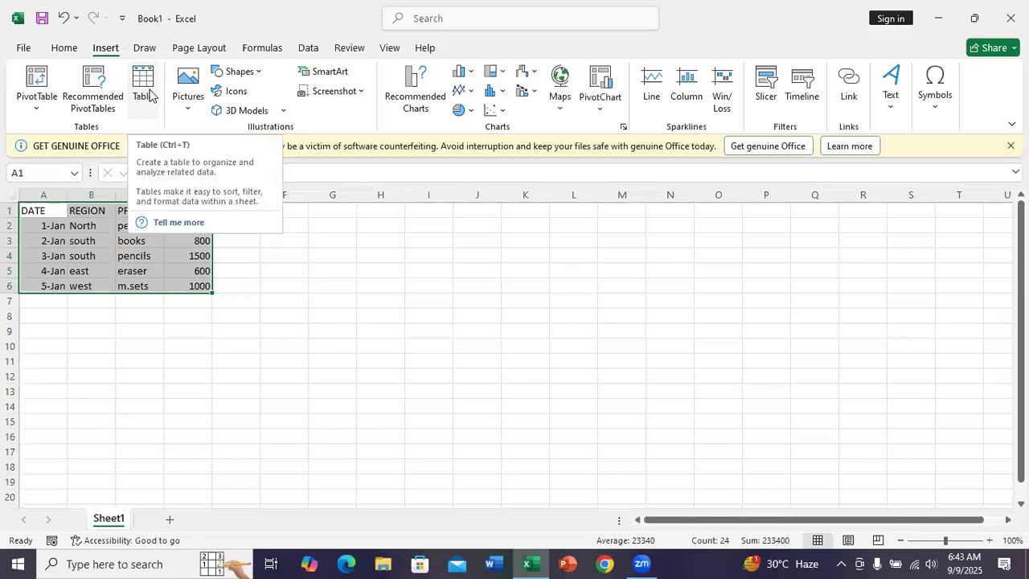
{"action": "left_click", "coordinate": [145, 88]}
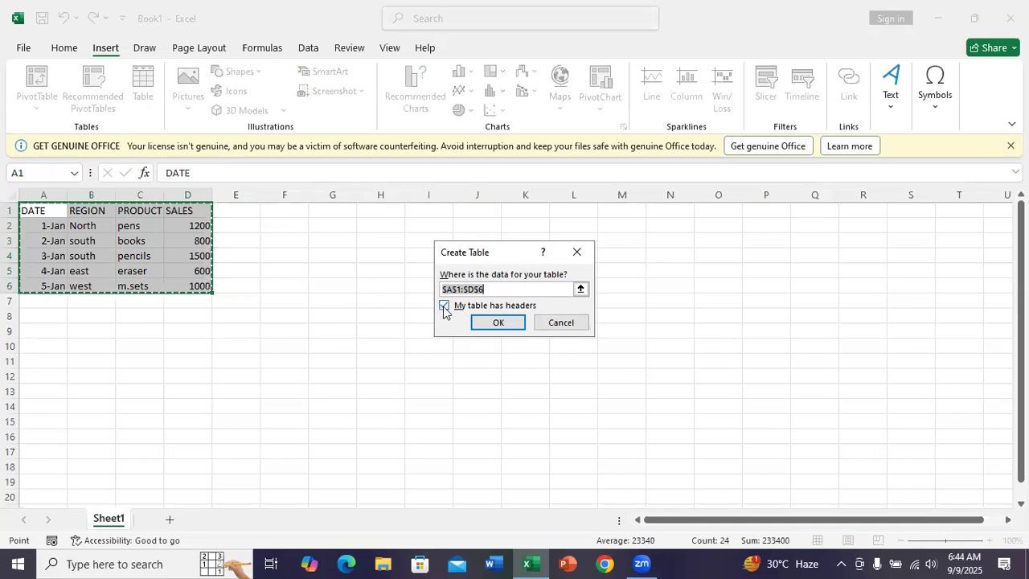
{"action": "left_click", "coordinate": [491, 323]}
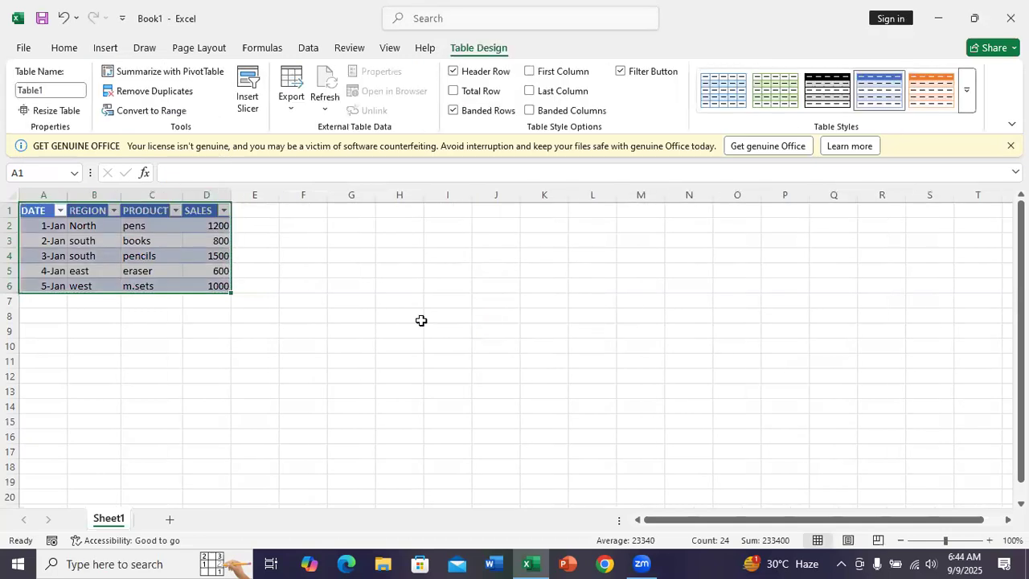
{"action": "left_click", "coordinate": [353, 332]}
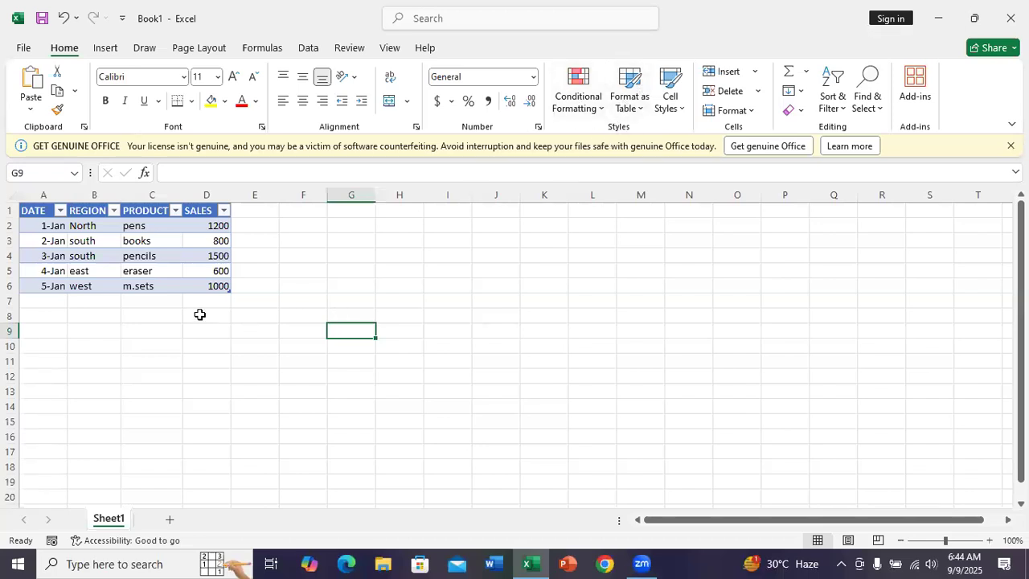
Step: Create a PivotTable from the whole sales table, Table1, and place it on a new worksheet
{"action": "left_click", "coordinate": [162, 255]}
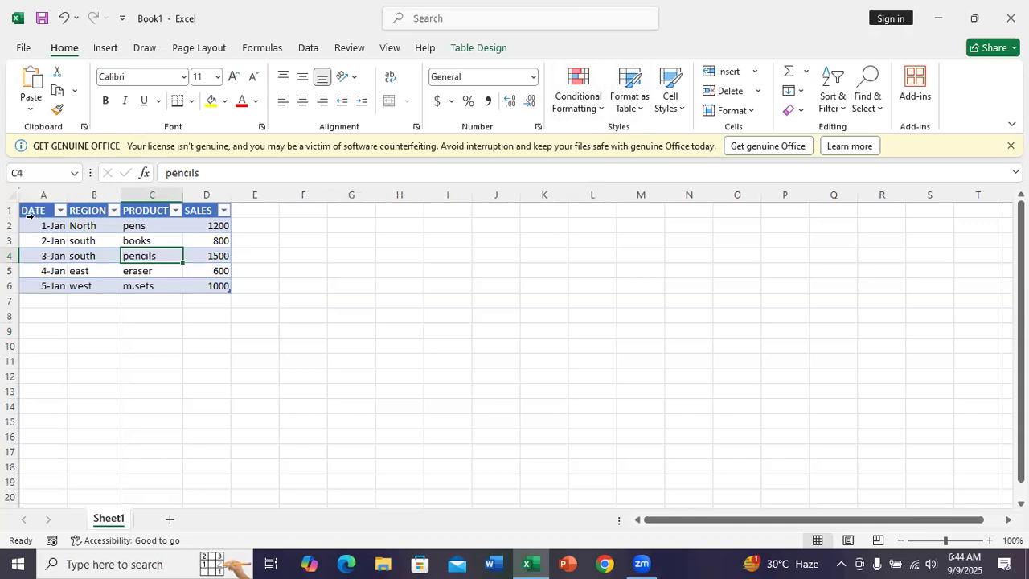
{"action": "left_click_drag", "start_coordinate": [36, 213], "coordinate": [202, 286]}
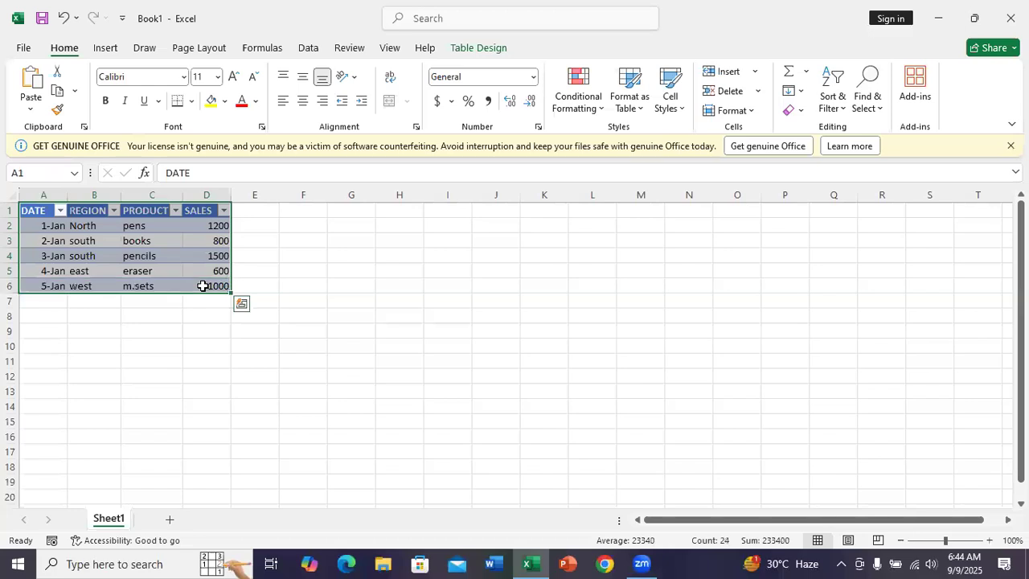
{"action": "left_click", "coordinate": [105, 48]}
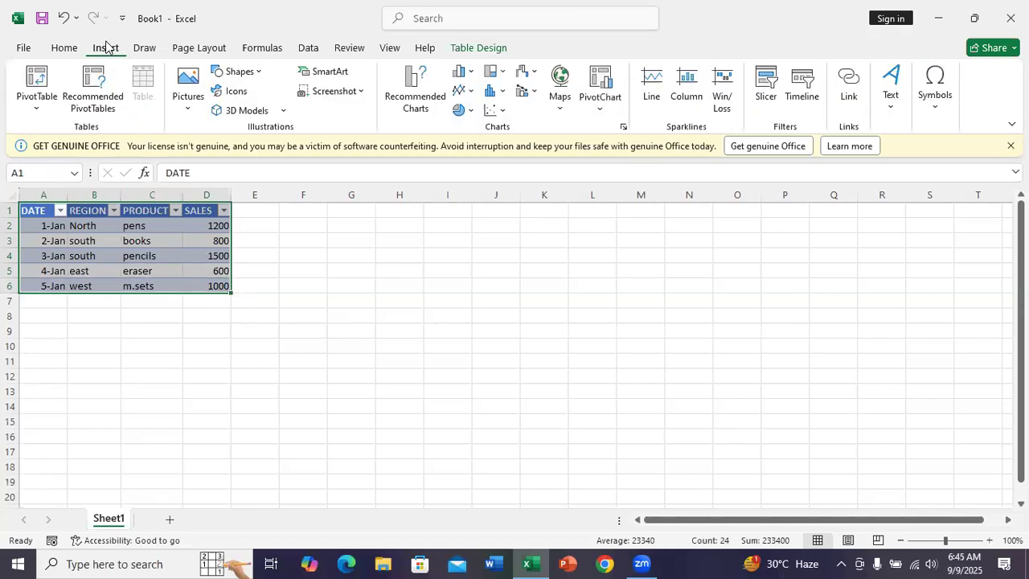
{"action": "left_click", "coordinate": [41, 103]}
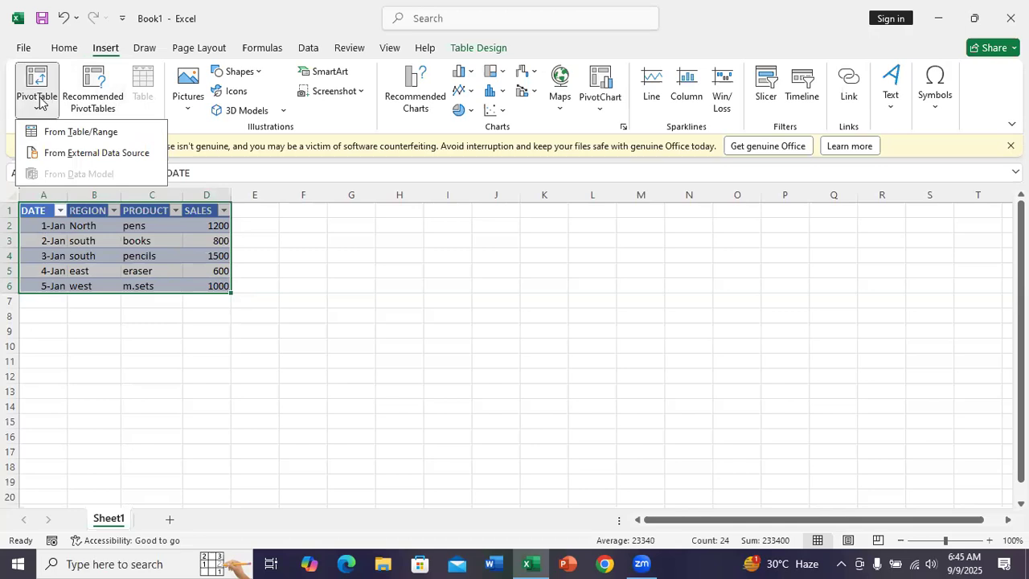
{"action": "left_click", "coordinate": [79, 132]}
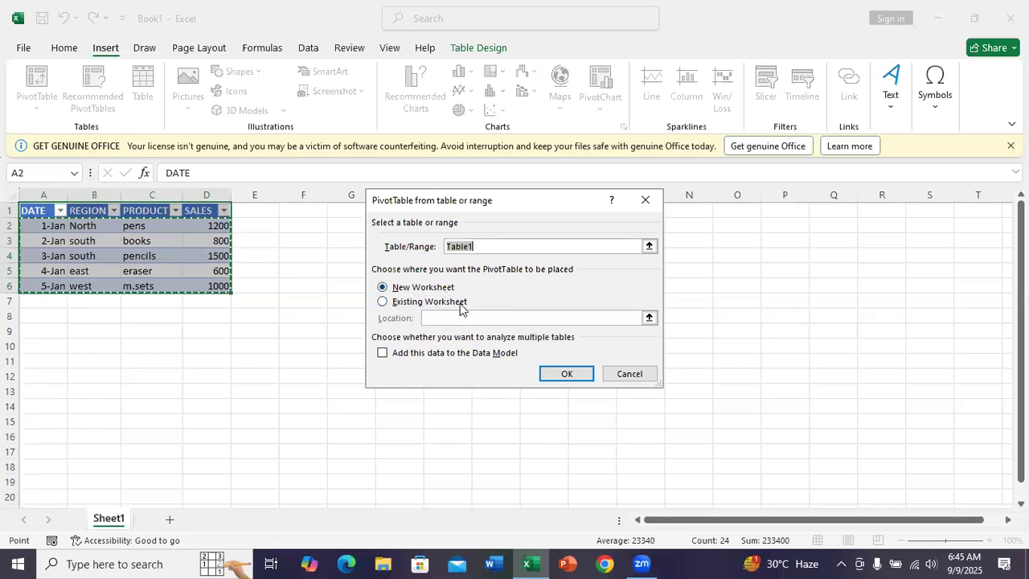
{"action": "left_click", "coordinate": [565, 373]}
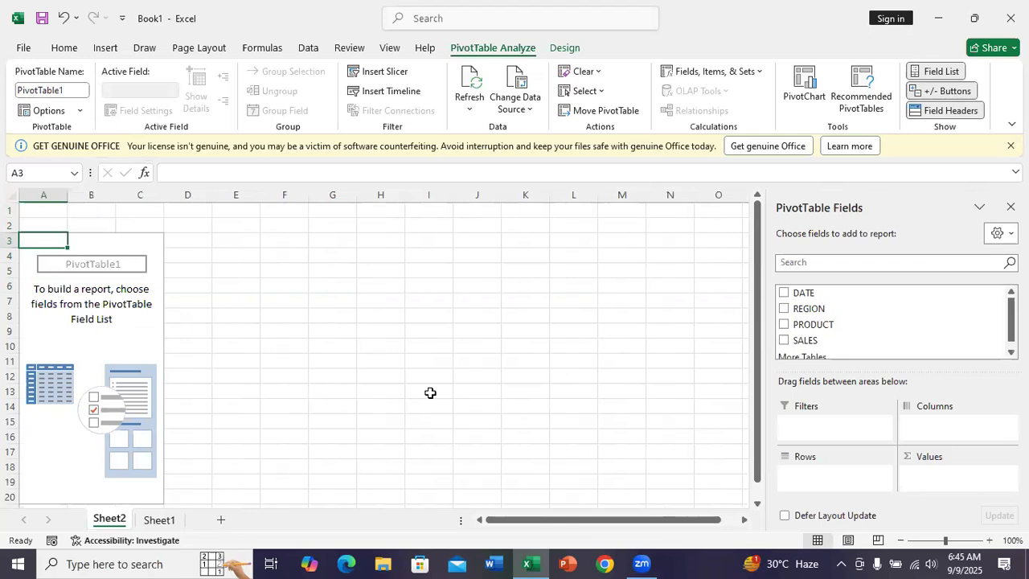
Step: Review the source table on Sheet1, including its REGION column, and return to the empty PivotTable on Sheet2
{"action": "left_click", "coordinate": [160, 520]}
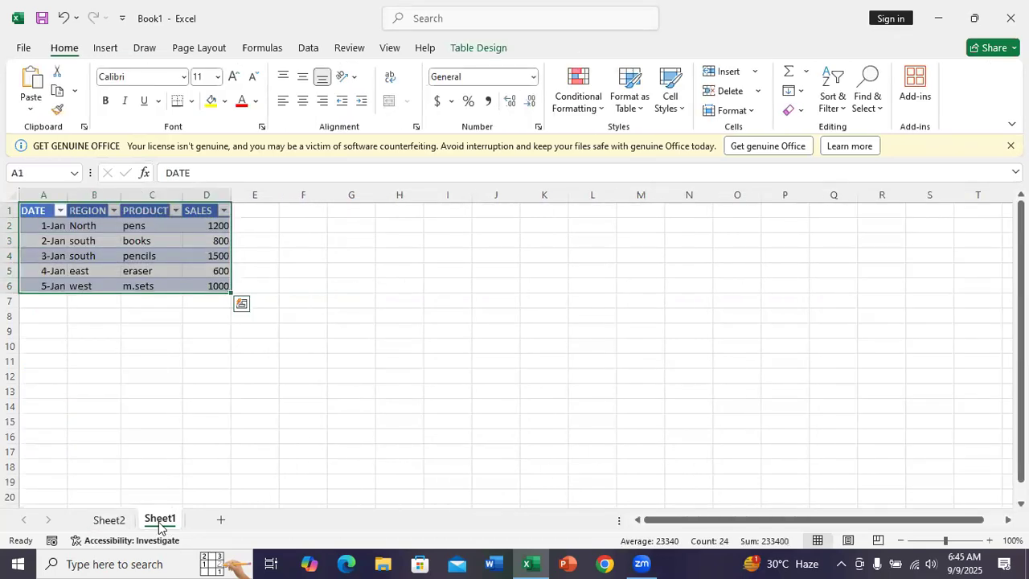
{"action": "left_click", "coordinate": [109, 521]}
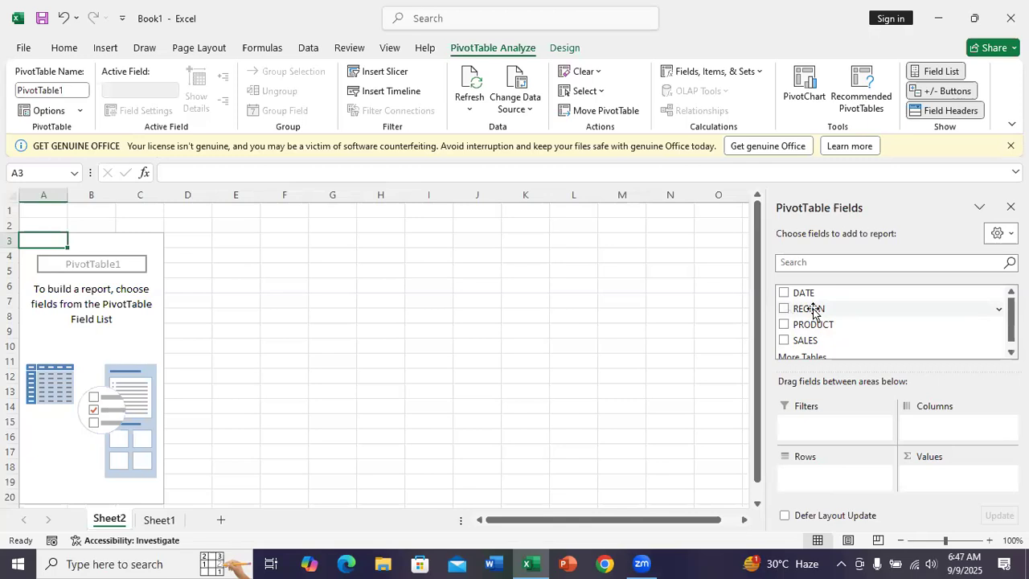
{"action": "left_click", "coordinate": [160, 522]}
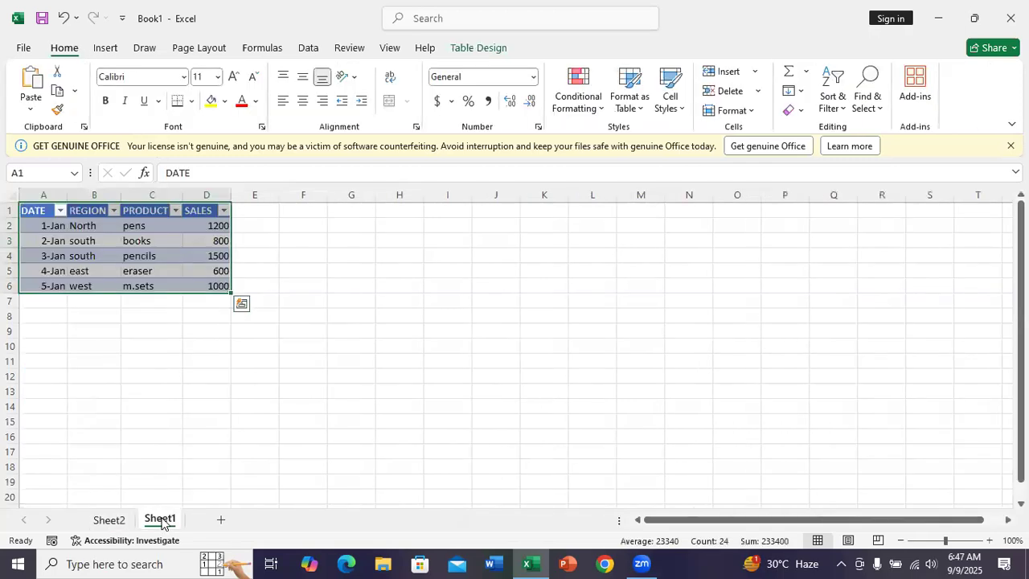
{"action": "left_click", "coordinate": [93, 224]}
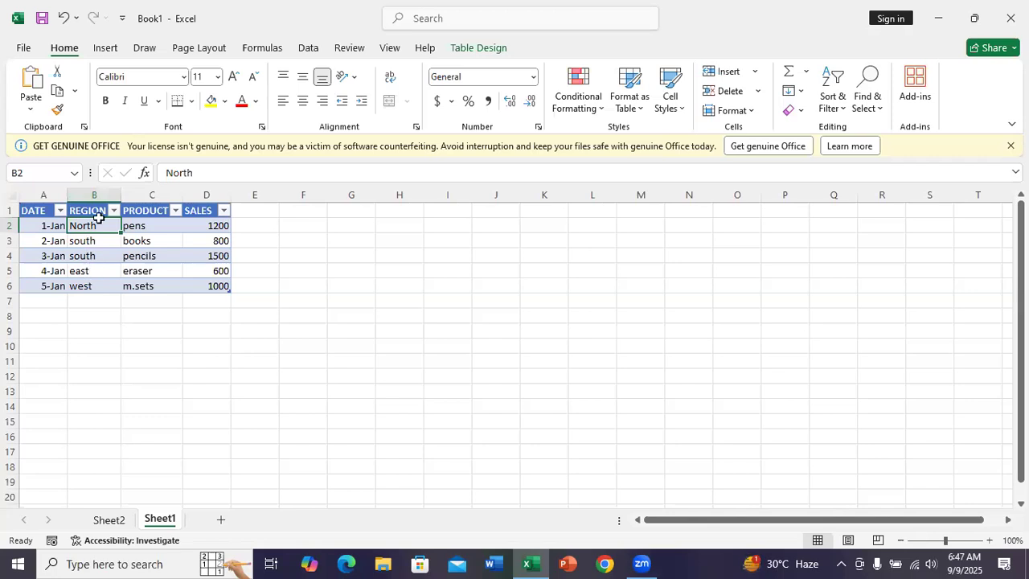
{"action": "left_click", "coordinate": [109, 520]}
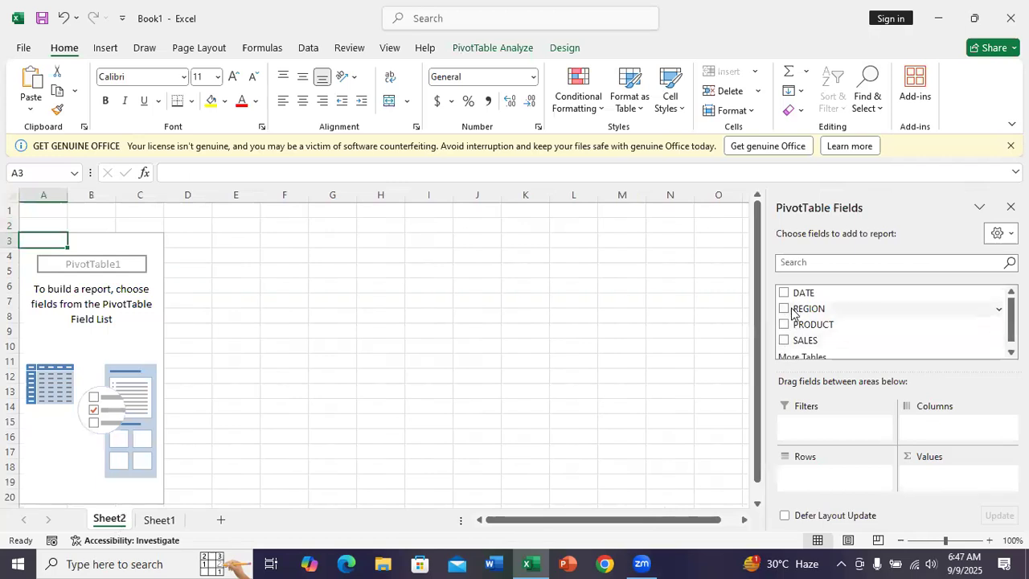
Step: Try REGION and SALES as column fields of the PivotTable, and remove both from the layout
{"action": "left_click_drag", "start_coordinate": [791, 312], "coordinate": [928, 428]}
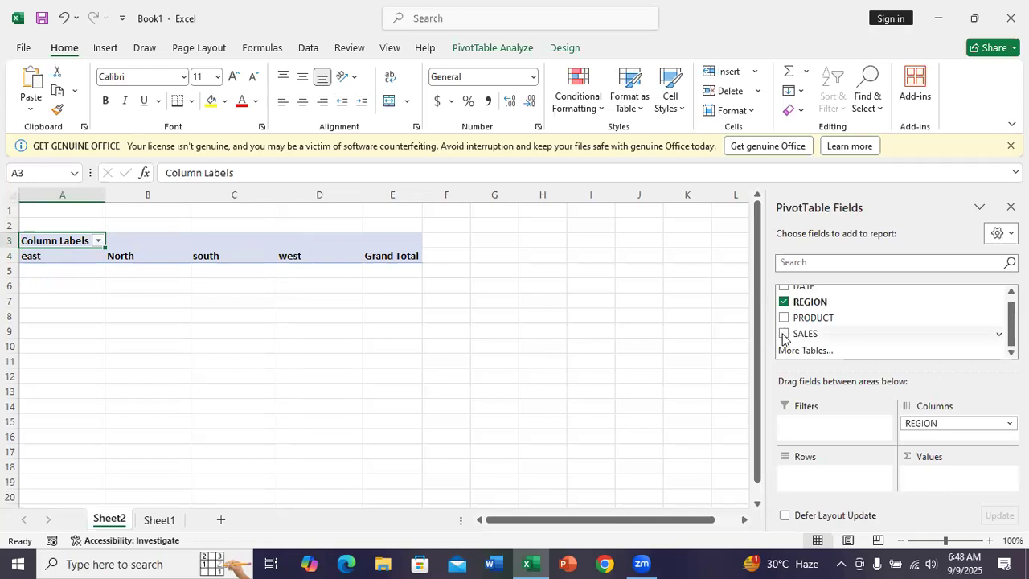
{"action": "left_click_drag", "start_coordinate": [783, 338], "coordinate": [924, 435]}
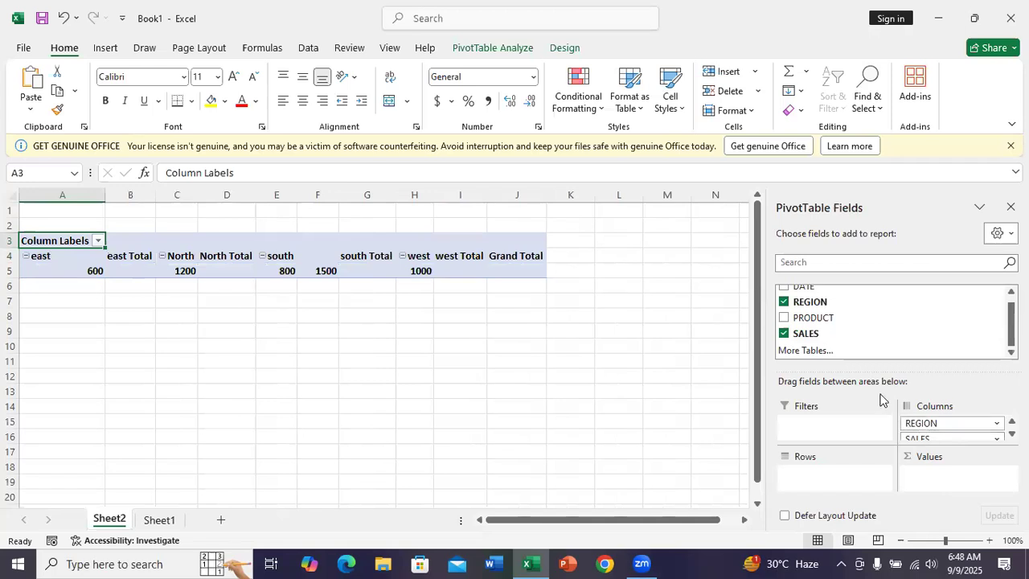
{"action": "left_click", "coordinate": [783, 333]}
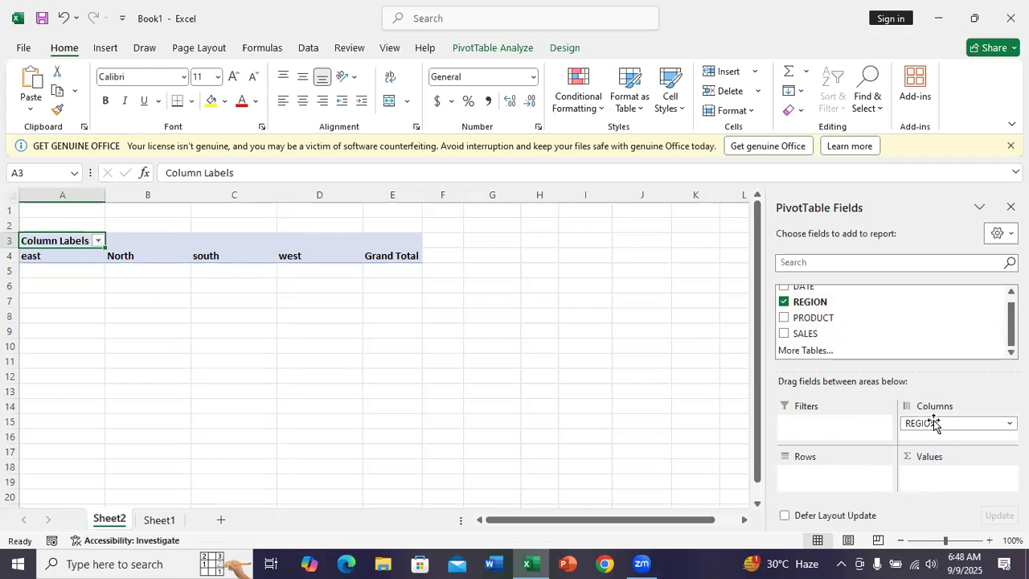
{"action": "left_click_drag", "start_coordinate": [932, 424], "coordinate": [889, 327]}
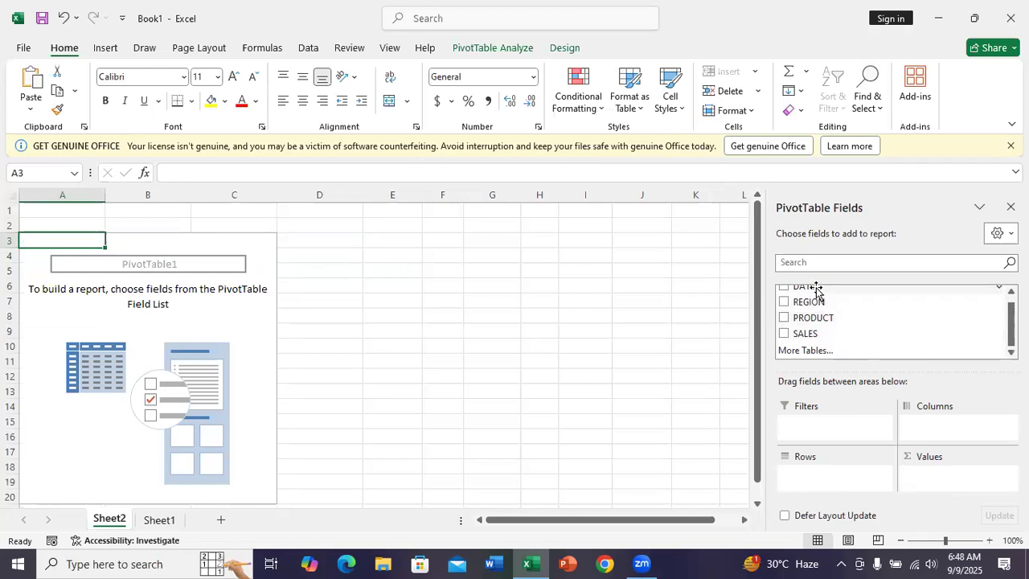
Step: Add REGION as a report filter and limit it to multiple items, east and North
{"action": "left_click_drag", "start_coordinate": [810, 302], "coordinate": [804, 416]}
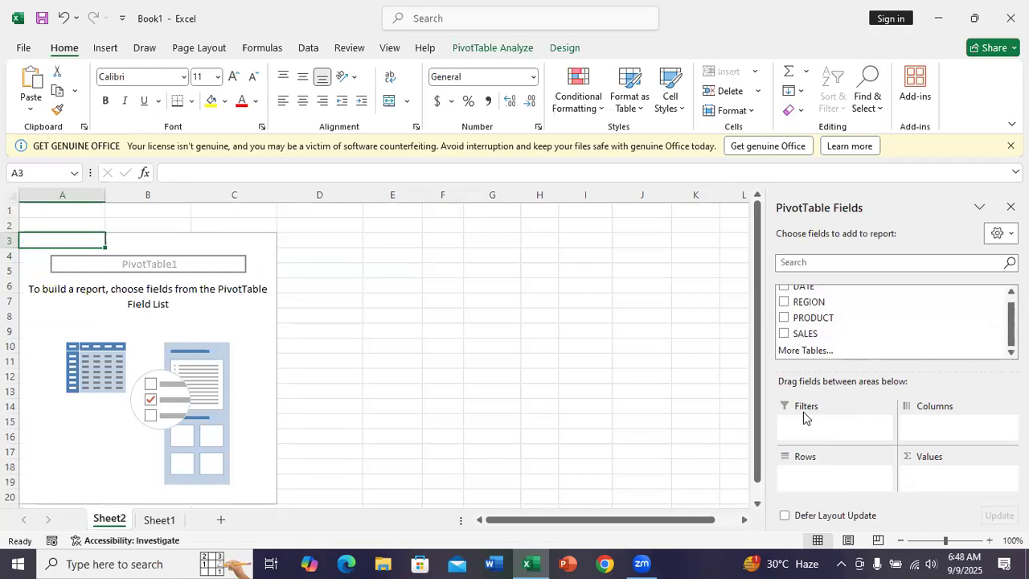
{"action": "left_click_drag", "start_coordinate": [798, 307], "coordinate": [827, 425]}
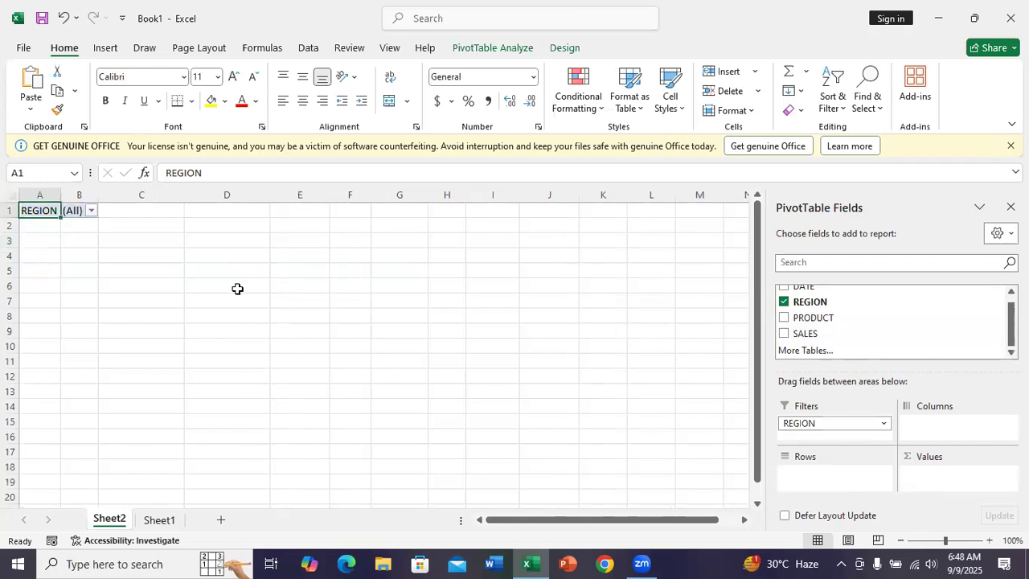
{"action": "left_click", "coordinate": [92, 210]}
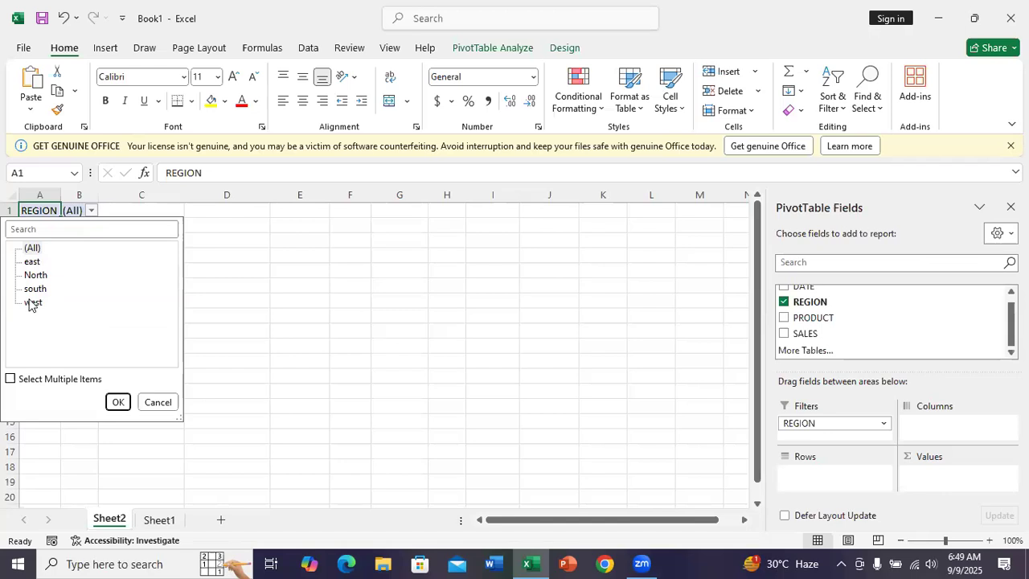
{"action": "left_click", "coordinate": [30, 263]}
{"action": "left_click", "coordinate": [33, 276]}
{"action": "left_click", "coordinate": [10, 381]}
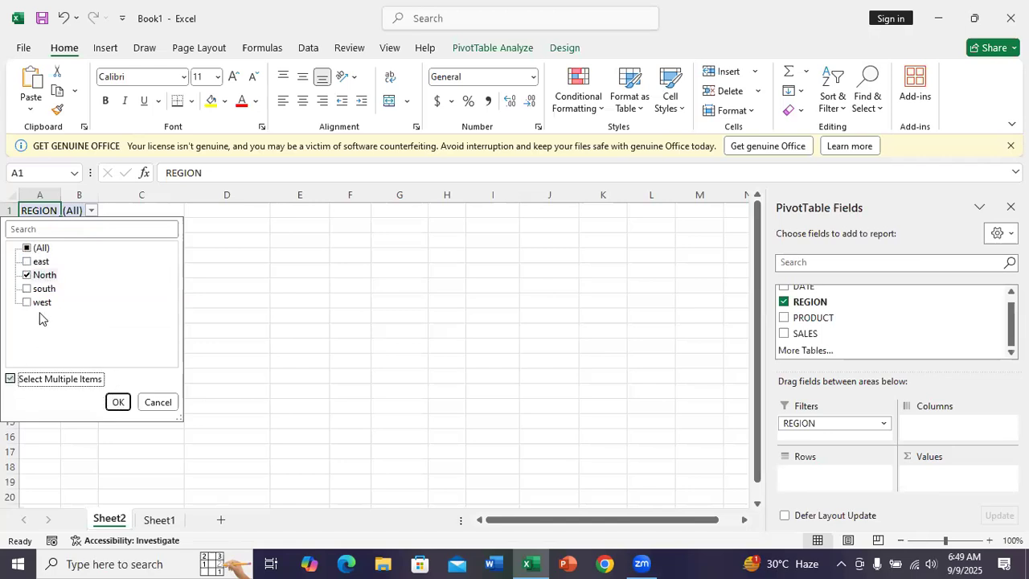
{"action": "left_click", "coordinate": [28, 262]}
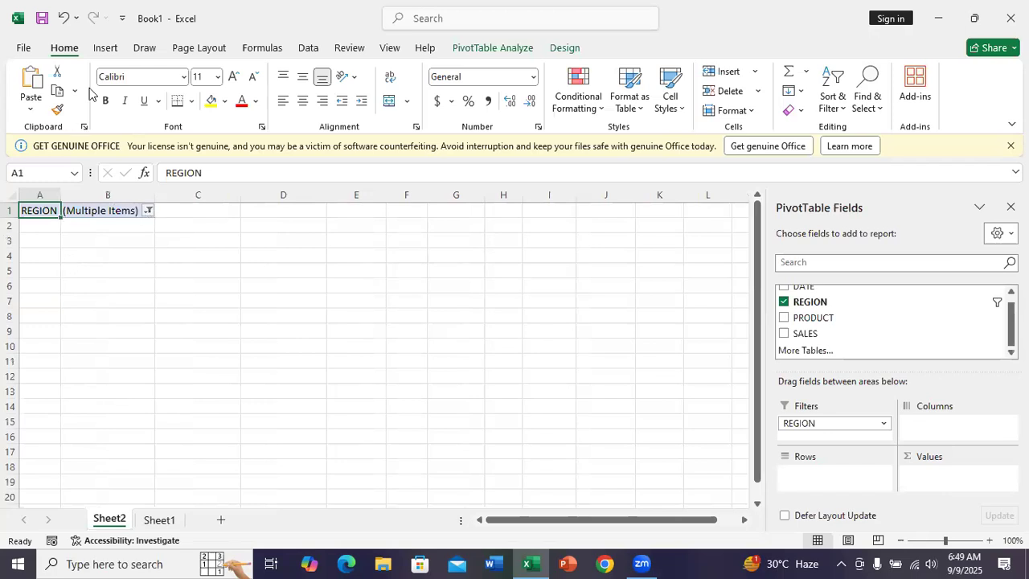
Step: Undo the region item selection and remove REGION from the report filters
{"action": "left_click", "coordinate": [63, 19]}
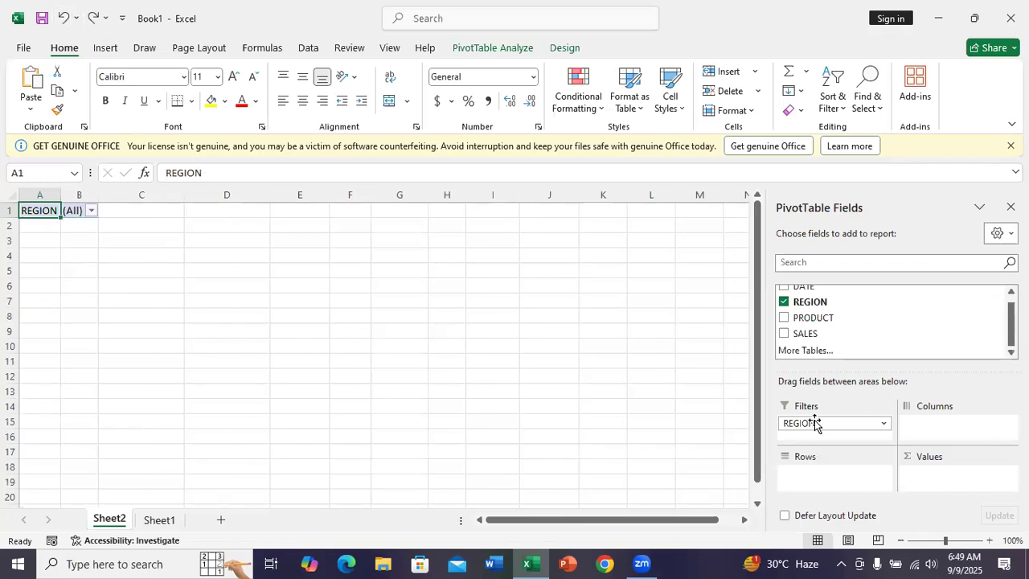
{"action": "left_click_drag", "start_coordinate": [815, 424], "coordinate": [841, 335]}
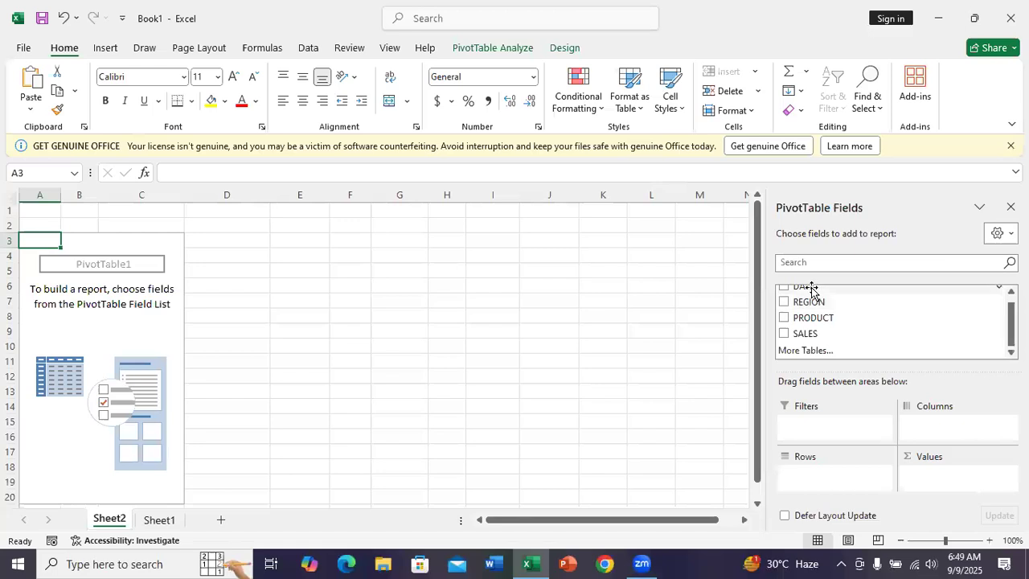
Step: Add DATE as a row field of the PivotTable with PRODUCT nested below it
{"action": "left_click_drag", "start_coordinate": [810, 290], "coordinate": [838, 471]}
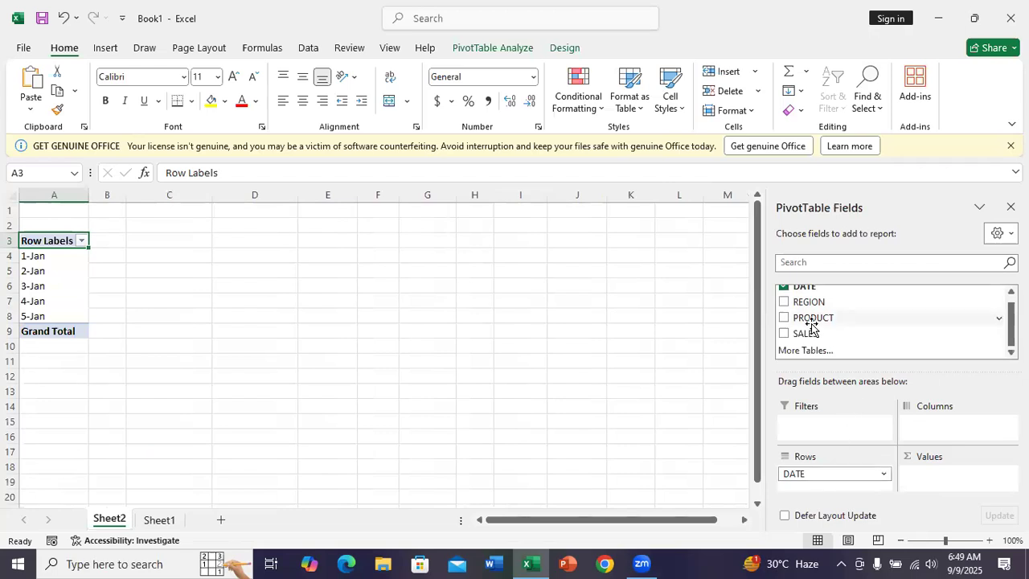
{"action": "left_click_drag", "start_coordinate": [808, 325], "coordinate": [825, 475]}
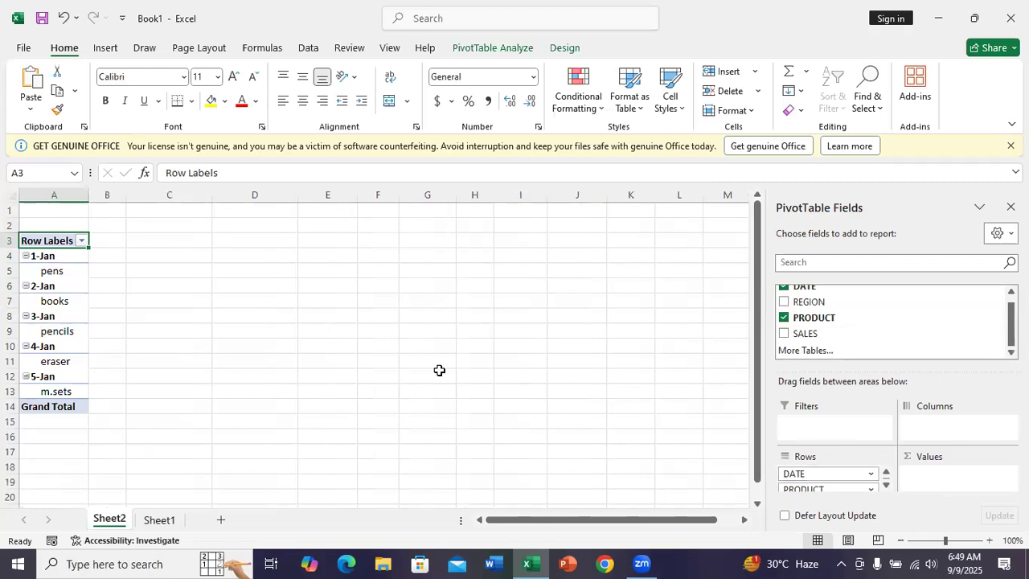
Step: Remove PRODUCT from the row fields and add it to the values area of the PivotTable
{"action": "left_click_drag", "start_coordinate": [788, 319], "coordinate": [817, 297]}
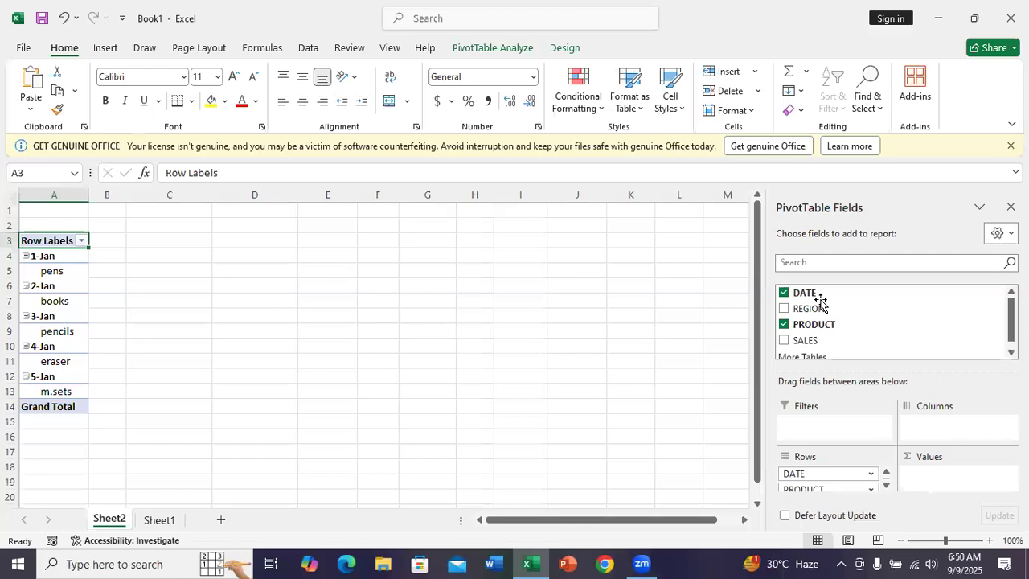
{"action": "left_click", "coordinate": [783, 325]}
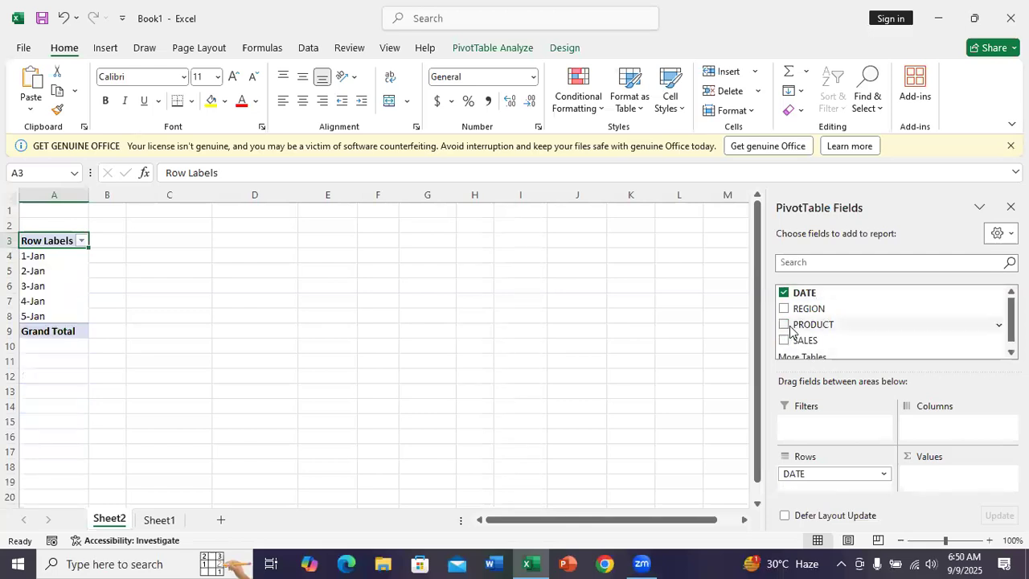
{"action": "left_click_drag", "start_coordinate": [804, 340], "coordinate": [949, 487]}
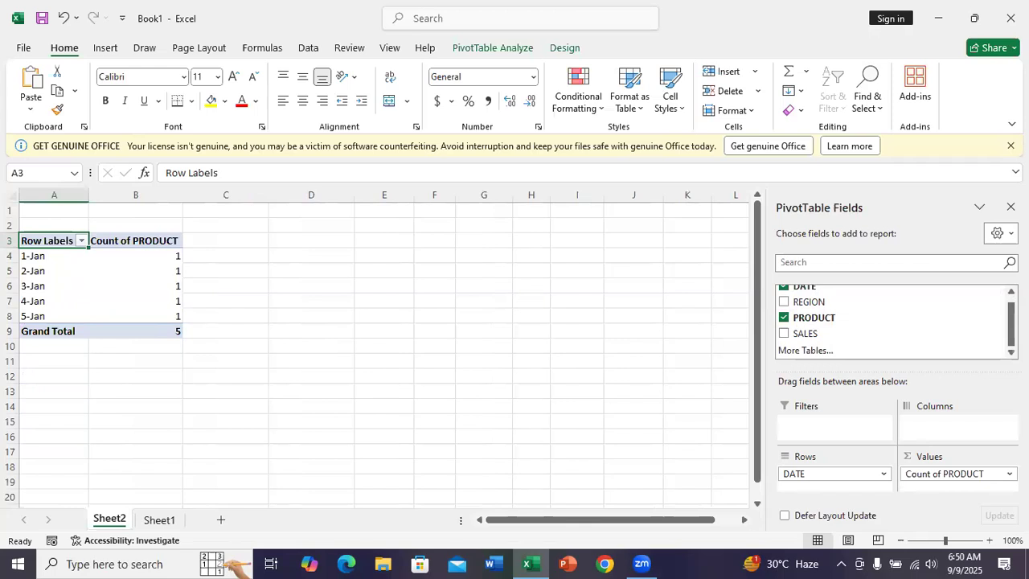
{"action": "left_click", "coordinate": [1009, 473]}
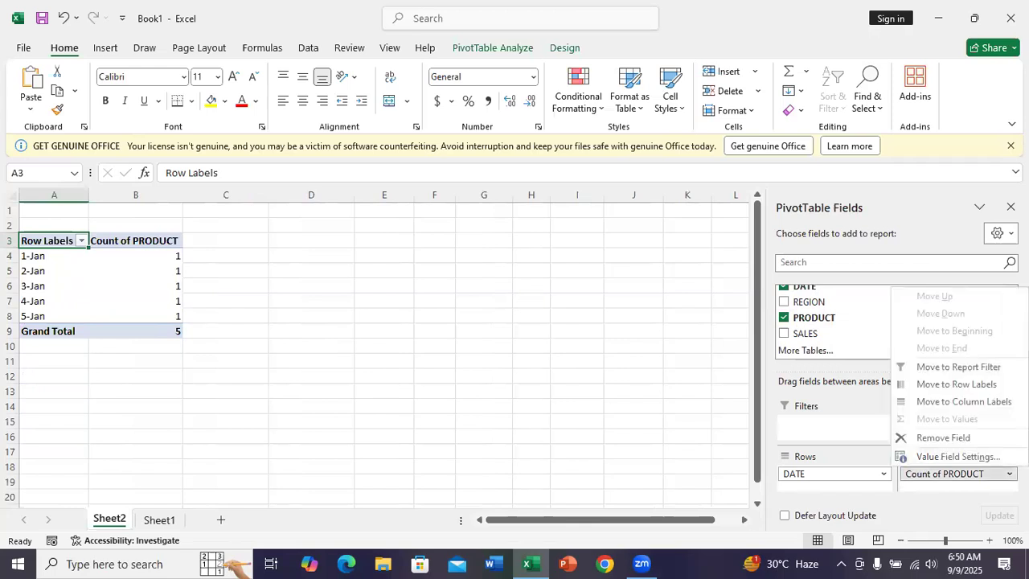
{"action": "left_click", "coordinate": [854, 438]}
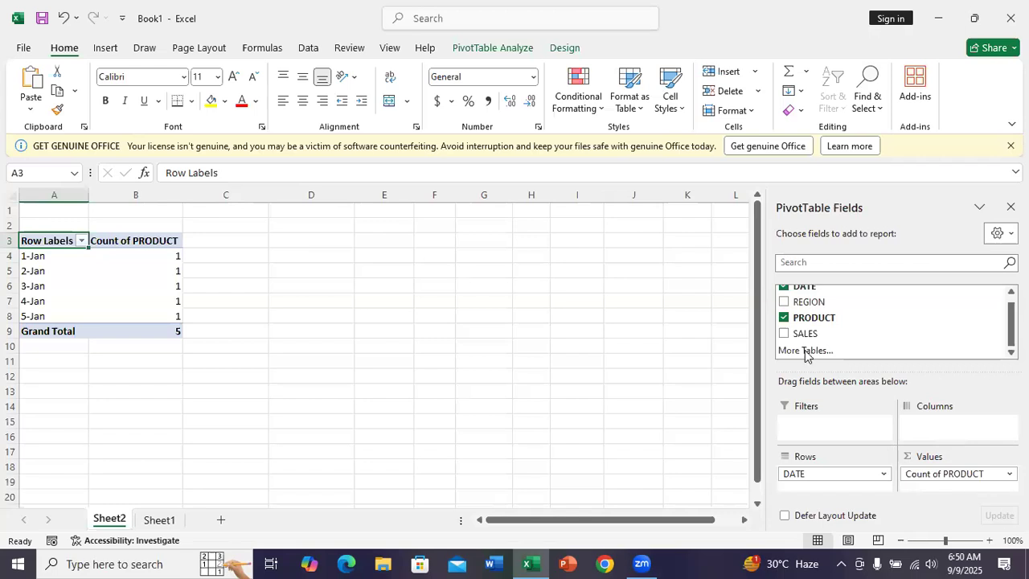
Step: Add SALES as a second value field of the PivotTable and select its daily values in C4:C8
{"action": "mouse_move", "coordinate": [785, 337]}
{"action": "left_mouse_down"}
{"action": "mouse_move", "coordinate": [865, 360]}
{"action": "mouse_move", "coordinate": [867, 418]}
{"action": "mouse_move", "coordinate": [849, 438]}
{"action": "mouse_move", "coordinate": [927, 440]}
{"action": "mouse_move", "coordinate": [942, 485]}
{"action": "left_mouse_up"}
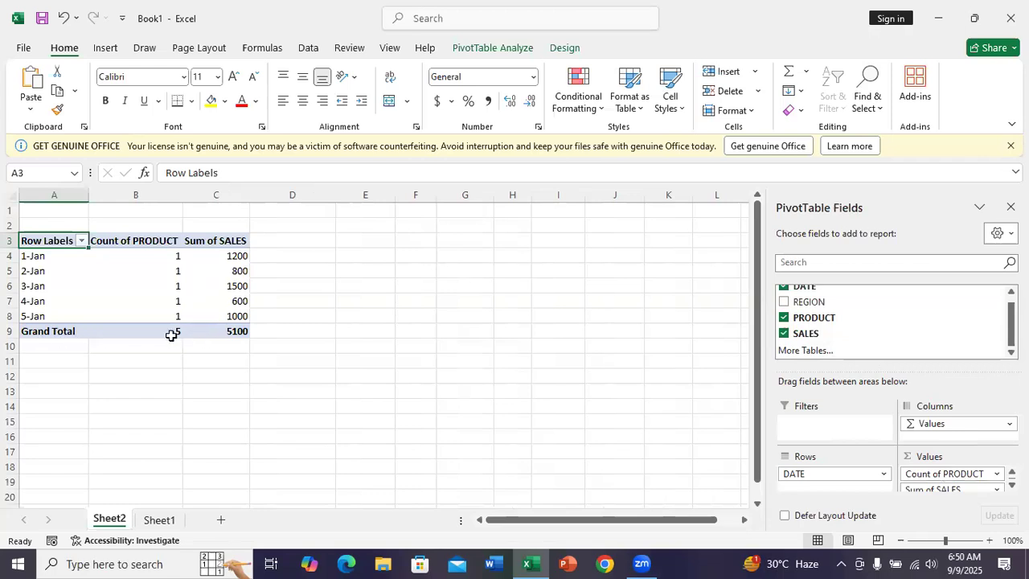
{"action": "left_click", "coordinate": [241, 331]}
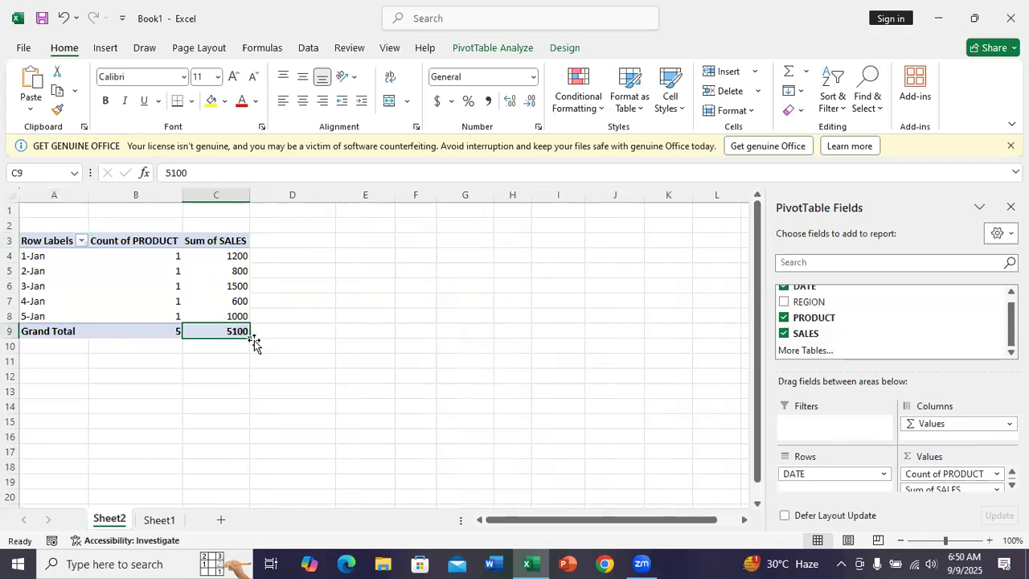
{"action": "left_click", "coordinate": [248, 337]}
{"action": "left_click", "coordinate": [229, 256]}
{"action": "left_click_drag", "start_coordinate": [228, 255], "coordinate": [237, 320]}
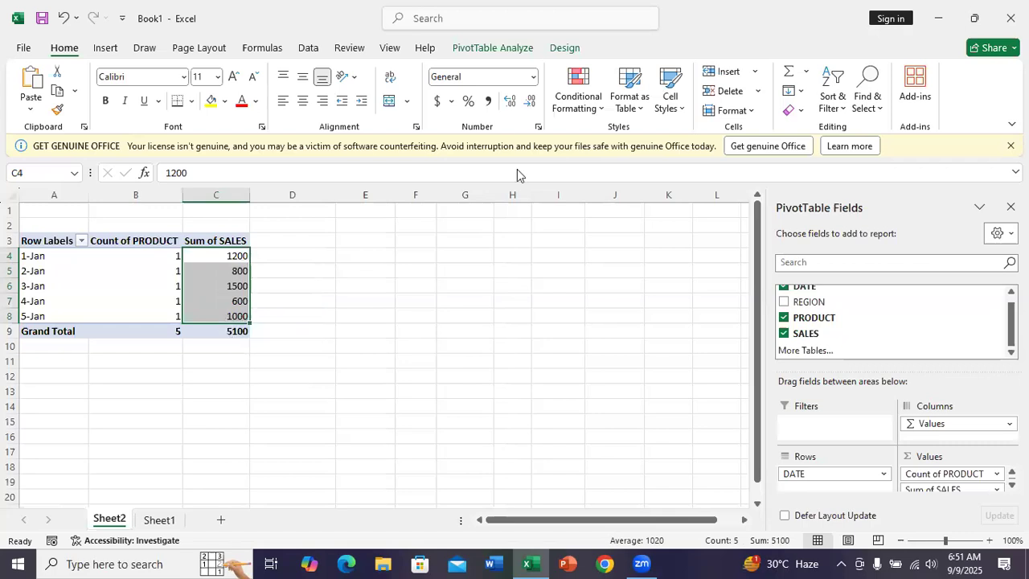
{"action": "left_click", "coordinate": [587, 100]}
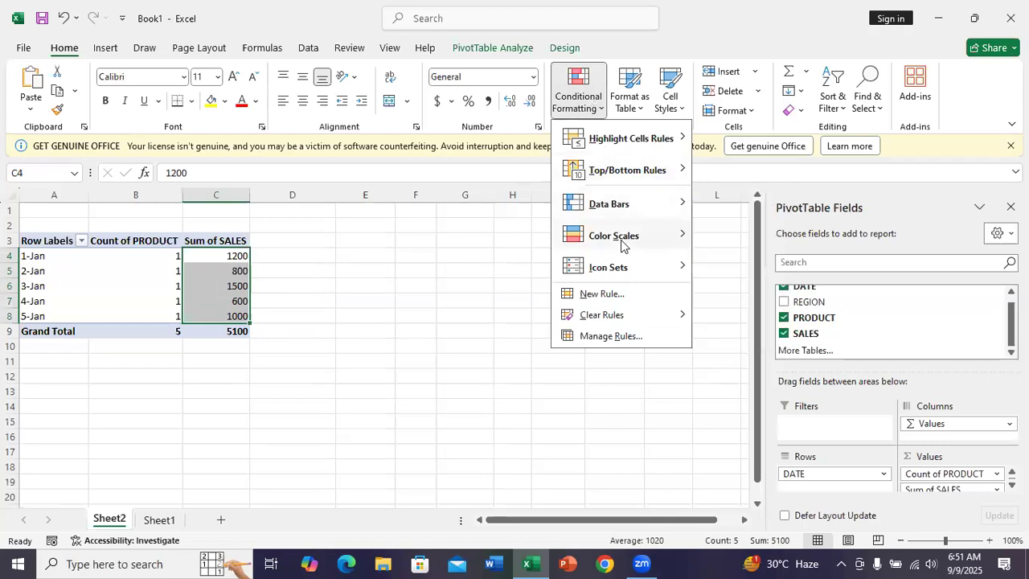
{"action": "mouse_move", "coordinate": [623, 245]}
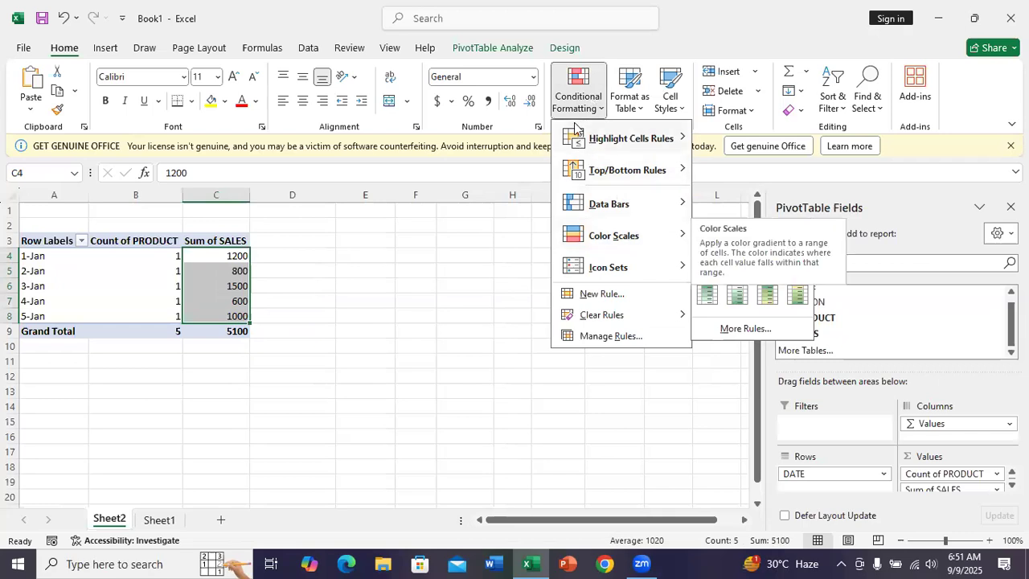
{"action": "mouse_move", "coordinate": [579, 138]}
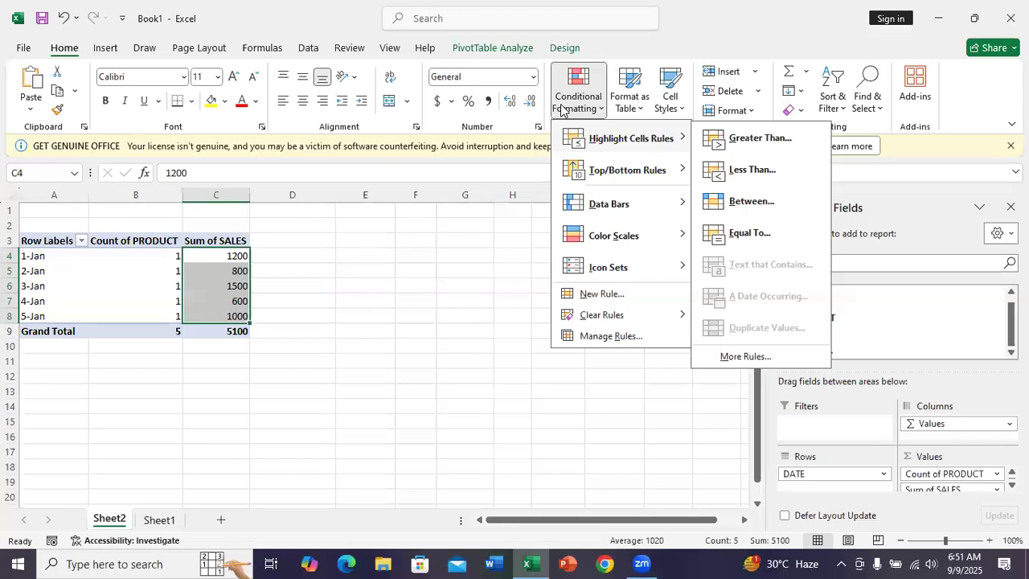
{"action": "left_click", "coordinate": [515, 229]}
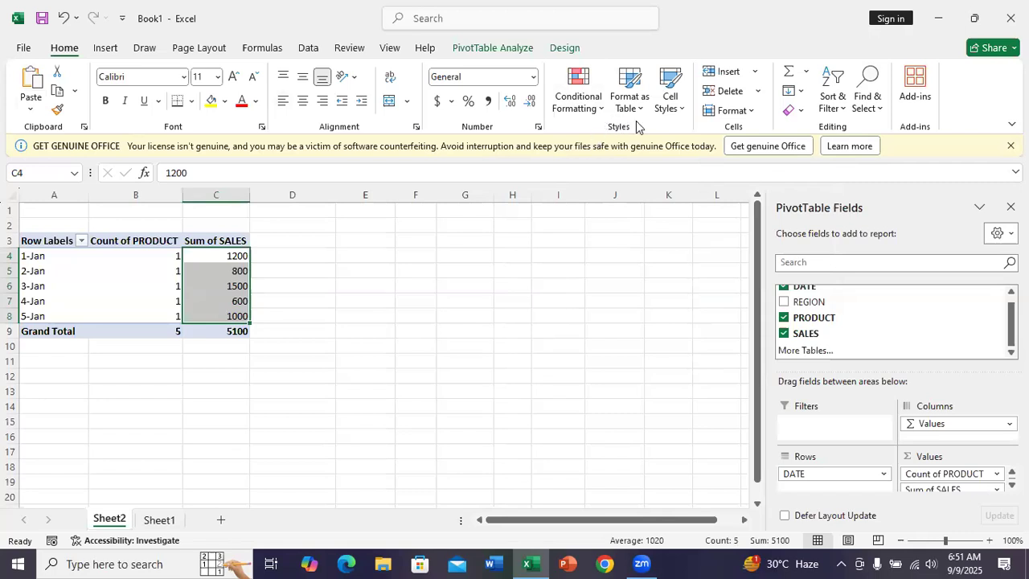
{"action": "left_click", "coordinate": [570, 106]}
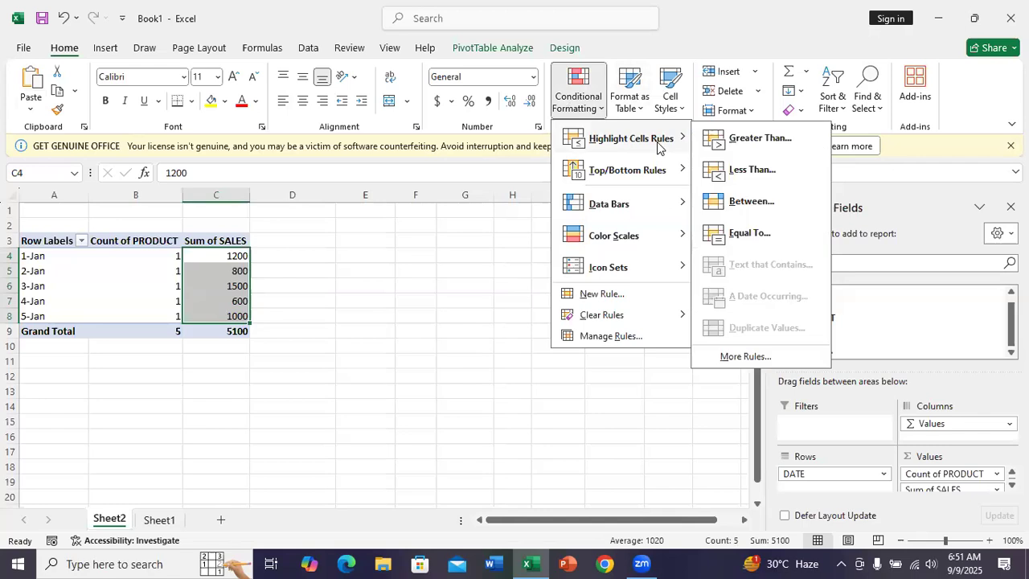
{"action": "mouse_move", "coordinate": [664, 201]}
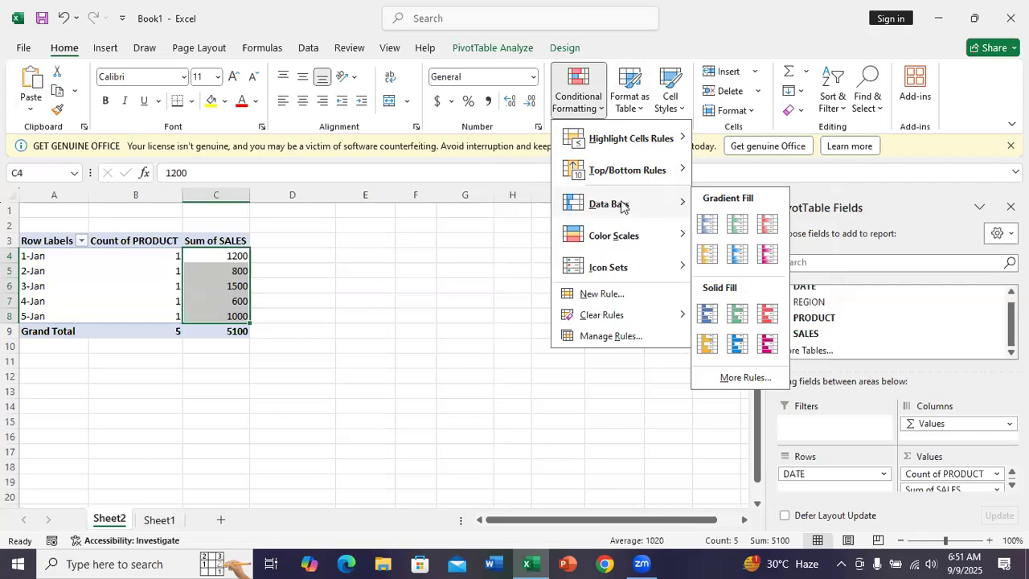
{"action": "left_click", "coordinate": [501, 231]}
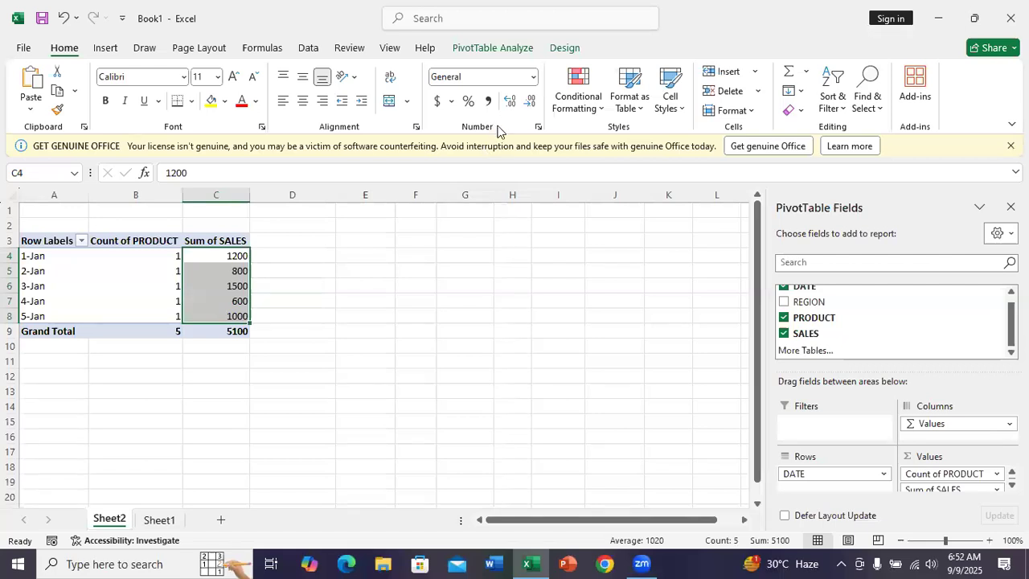
Step: Try the dollar accounting format and the percent style on the selected daily sales values
{"action": "left_click", "coordinate": [437, 103]}
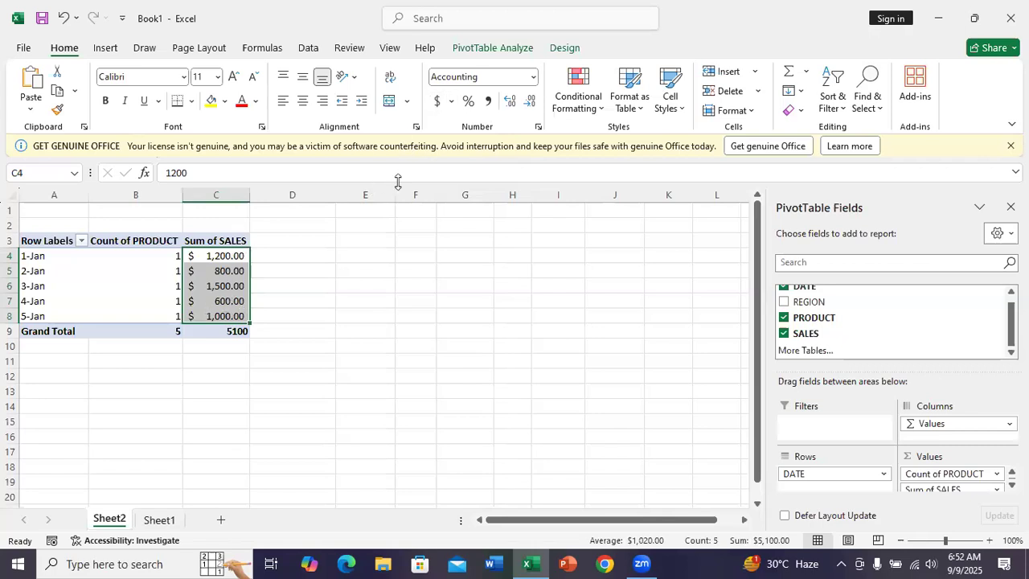
{"action": "left_click", "coordinate": [451, 103]}
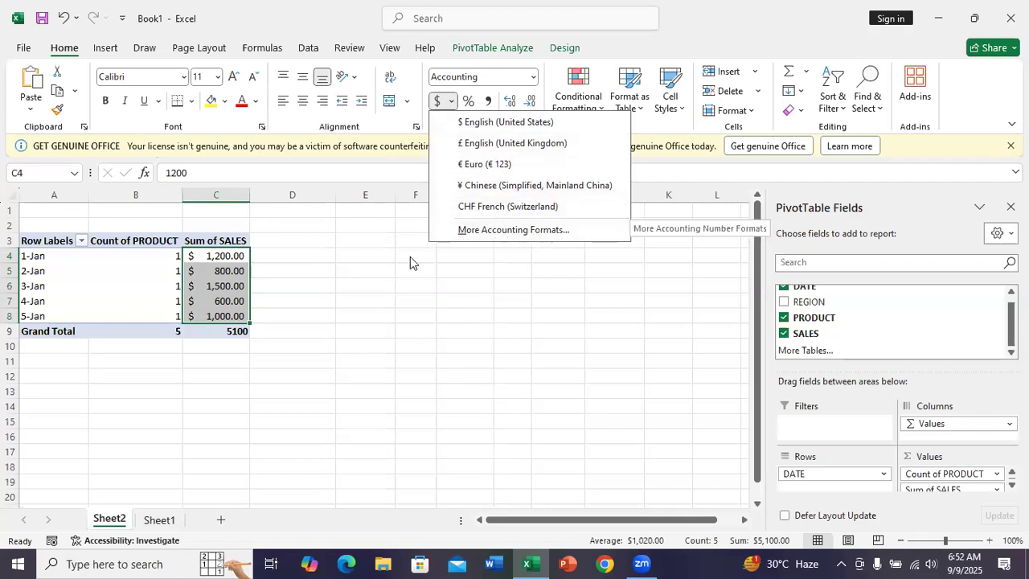
{"action": "key", "text": "Escape"}
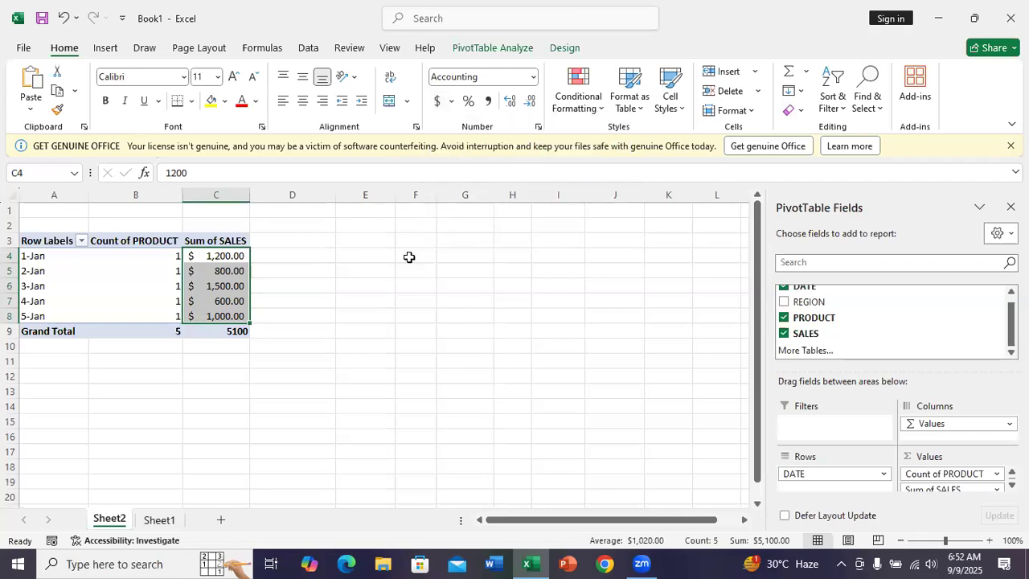
{"action": "left_click", "coordinate": [471, 111]}
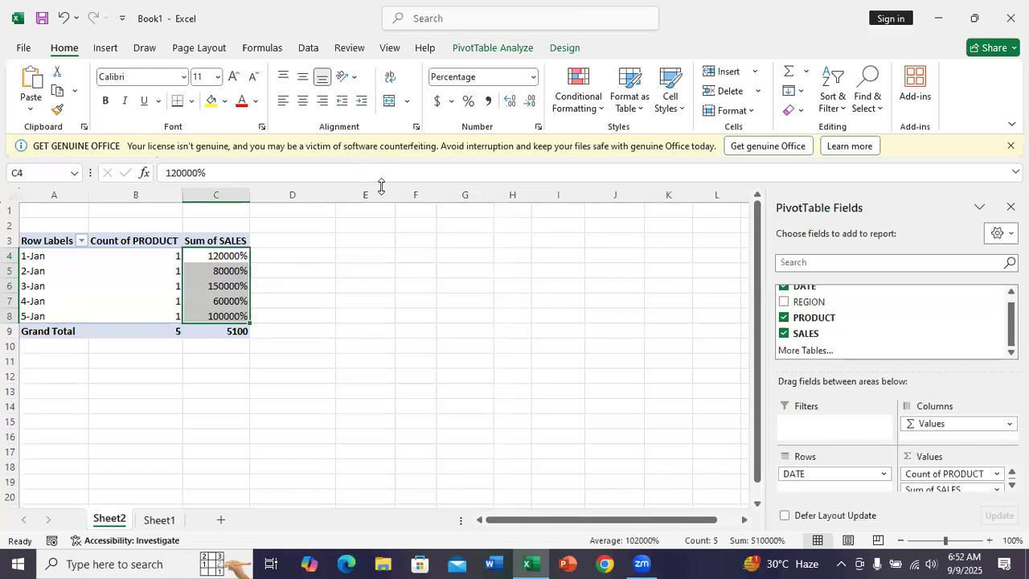
Step: Apply the comma style to the selected daily sales values and reduce them to zero decimal places
{"action": "left_click", "coordinate": [489, 103]}
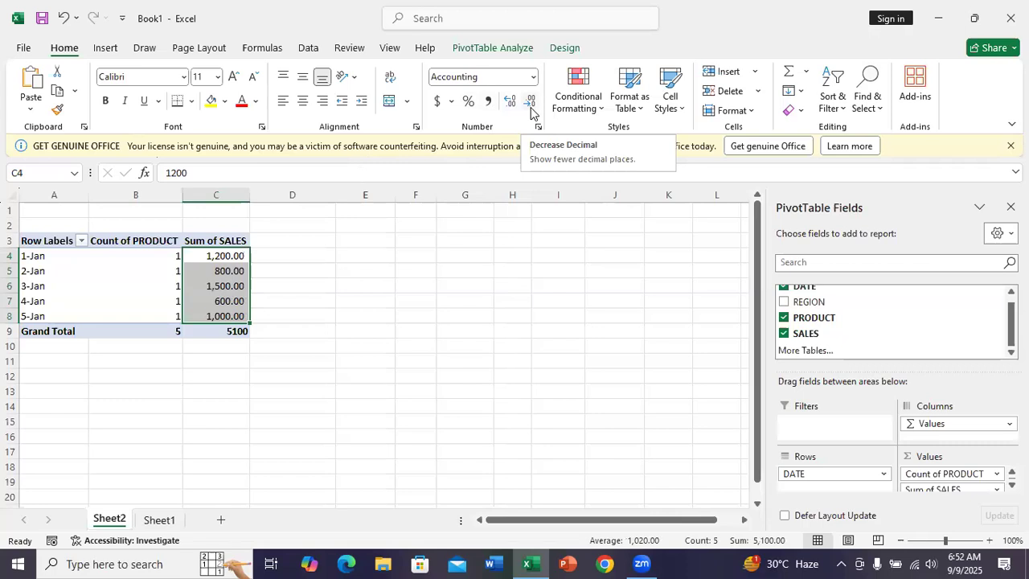
{"action": "left_click", "coordinate": [531, 103]}
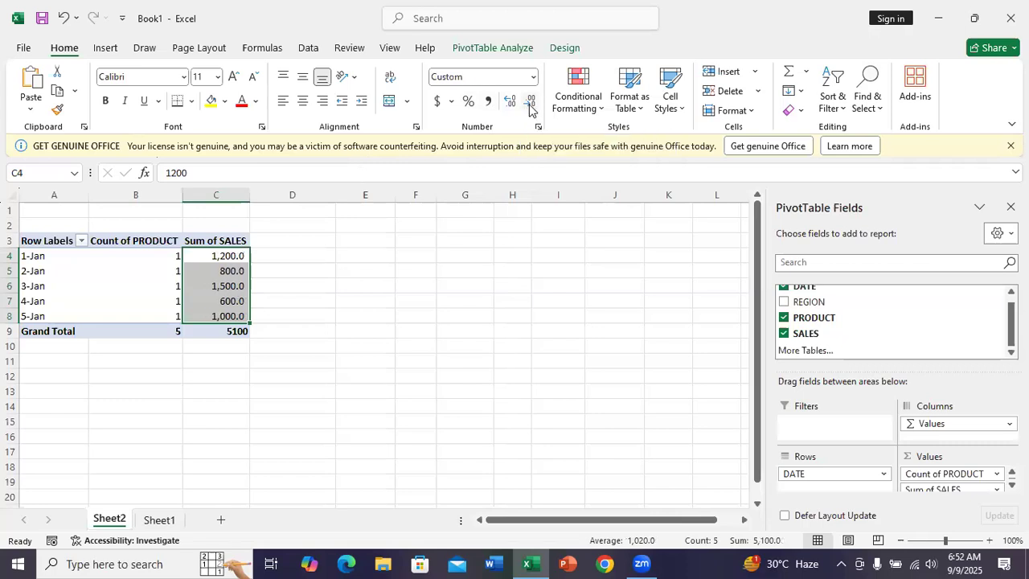
{"action": "left_click", "coordinate": [531, 103]}
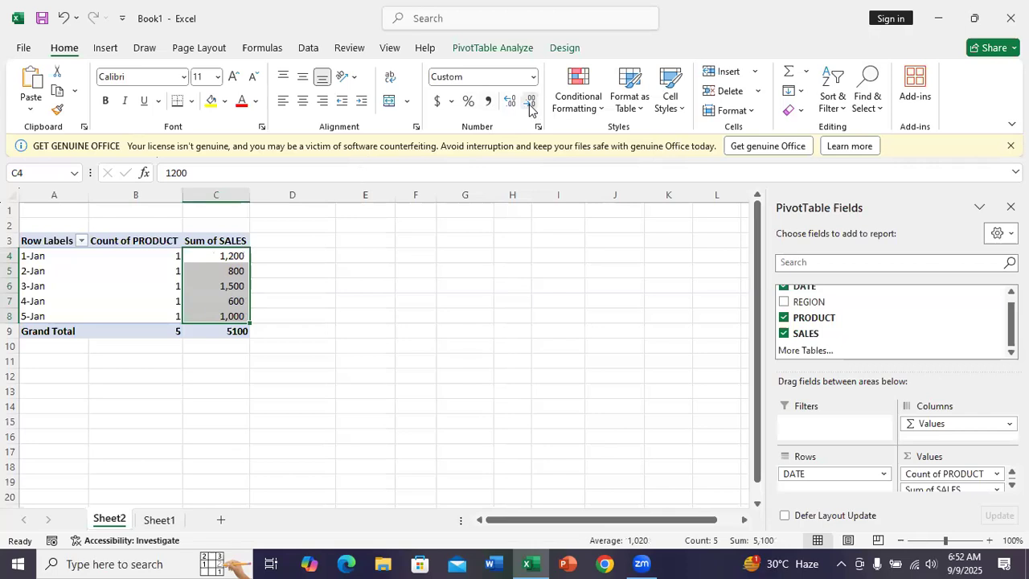
Step: Try three decimal places on the selected sales values, and return them to none
{"action": "left_click", "coordinate": [511, 103]}
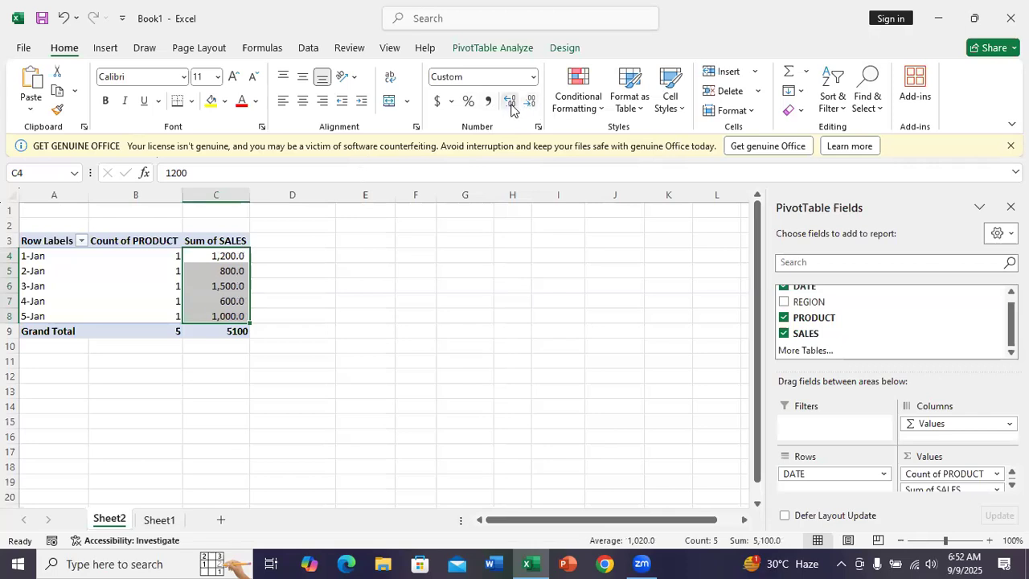
{"action": "left_click", "coordinate": [511, 103]}
{"action": "left_click", "coordinate": [511, 103]}
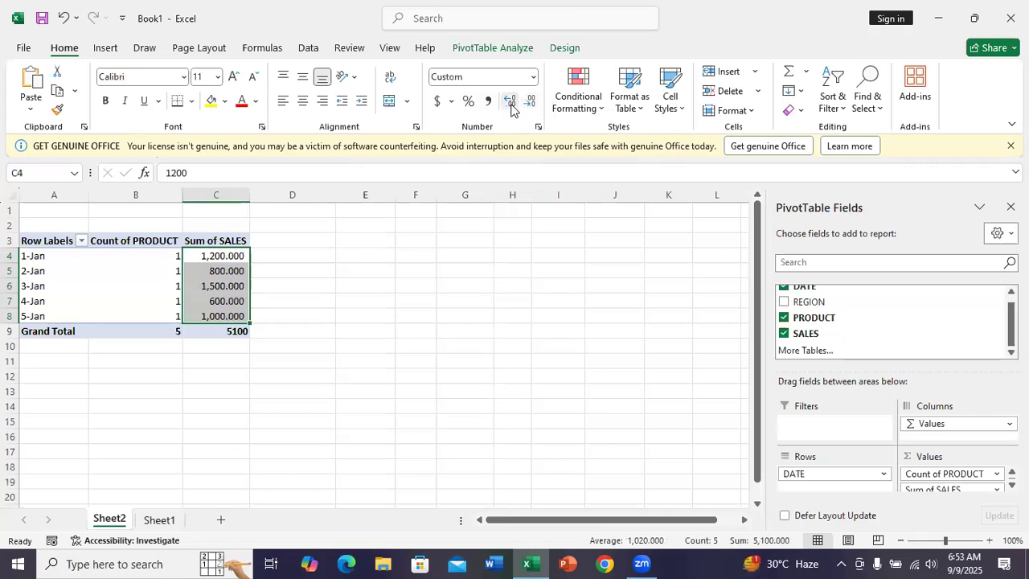
{"action": "left_click", "coordinate": [532, 103]}
{"action": "left_click", "coordinate": [534, 104]}
{"action": "left_click", "coordinate": [534, 104]}
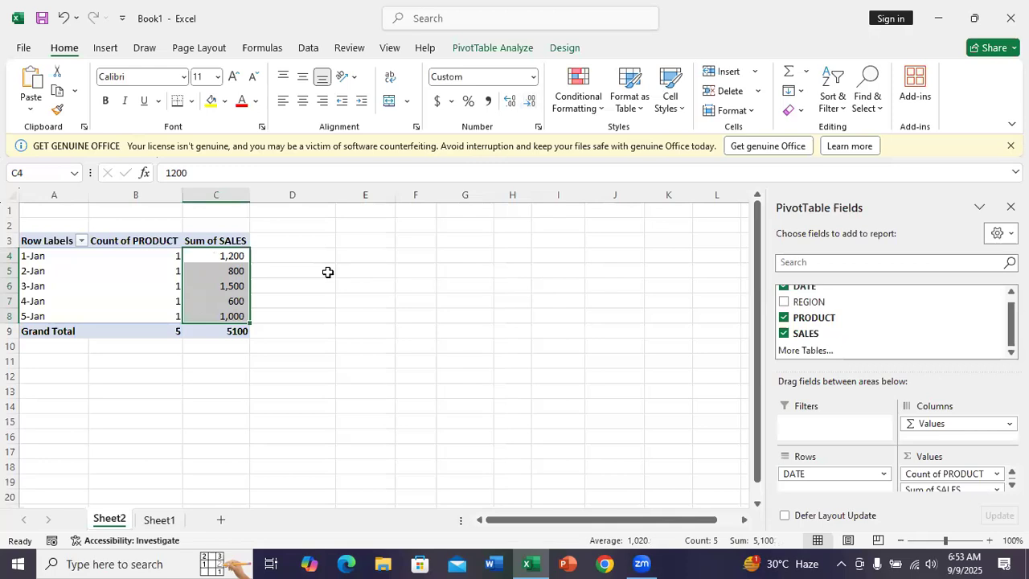
Step: Select the daily sales values in C4:C8 and summarize the SALES field by Count
{"action": "left_click", "coordinate": [226, 338]}
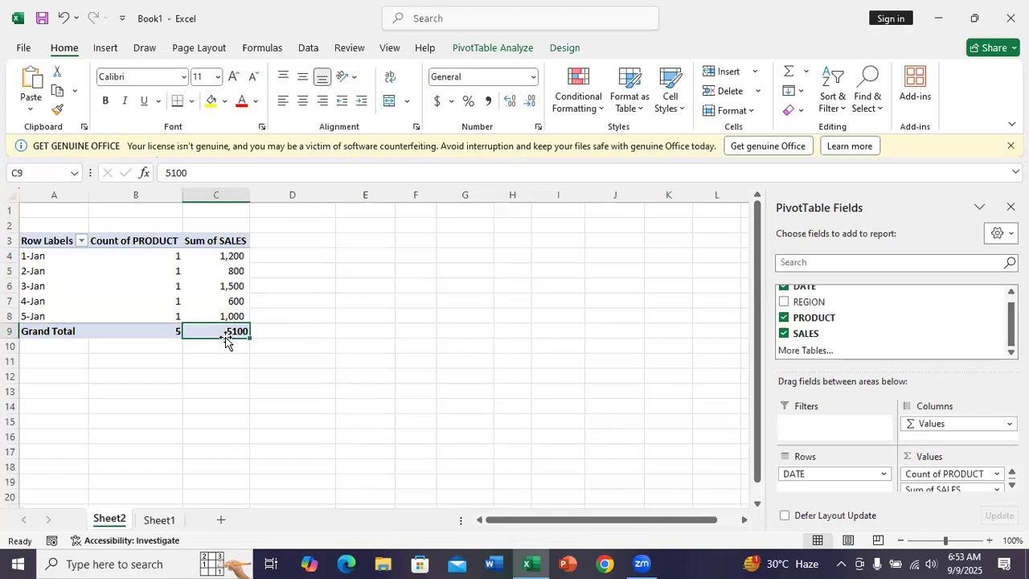
{"action": "left_click", "coordinate": [223, 286]}
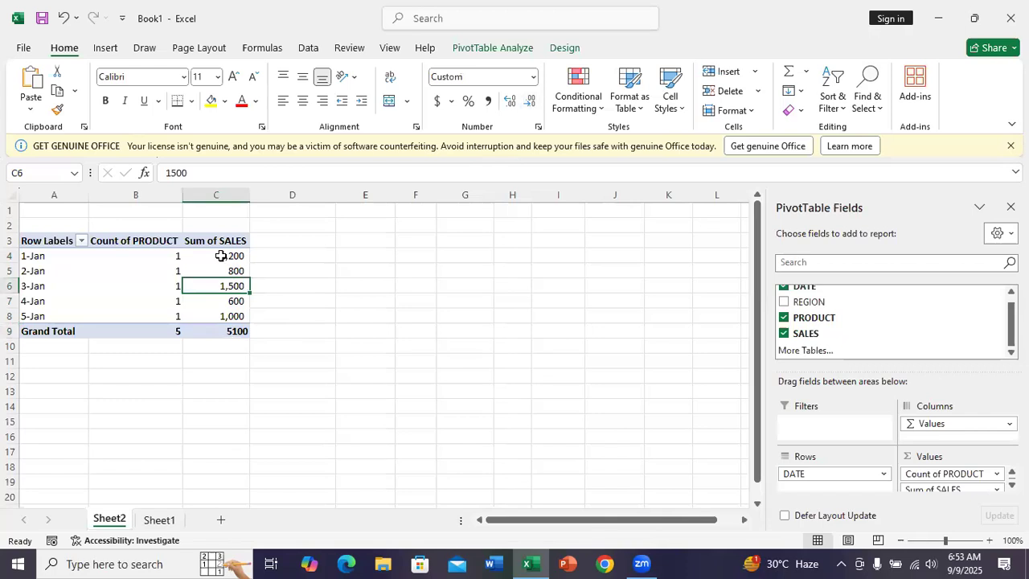
{"action": "left_click", "coordinate": [221, 255]}
{"action": "left_click_drag", "start_coordinate": [221, 255], "coordinate": [234, 318]}
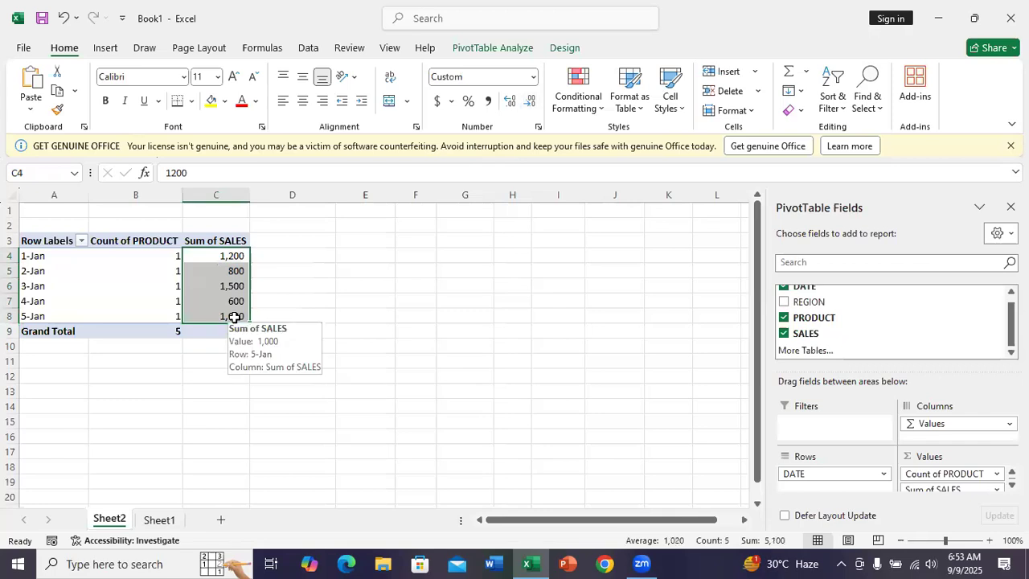
{"action": "right_click", "coordinate": [237, 320]}
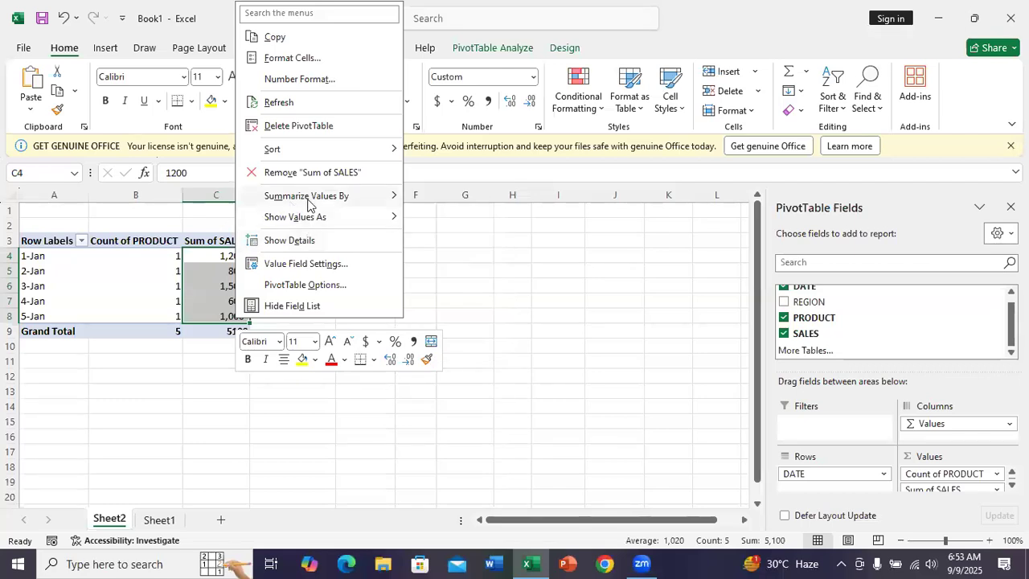
{"action": "mouse_move", "coordinate": [317, 201]}
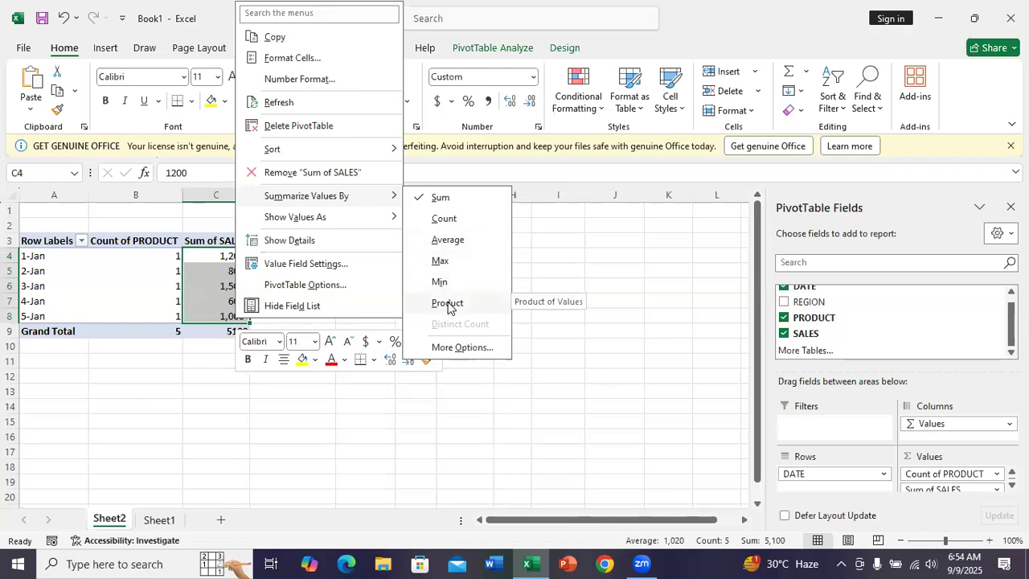
{"action": "left_click", "coordinate": [445, 218]}
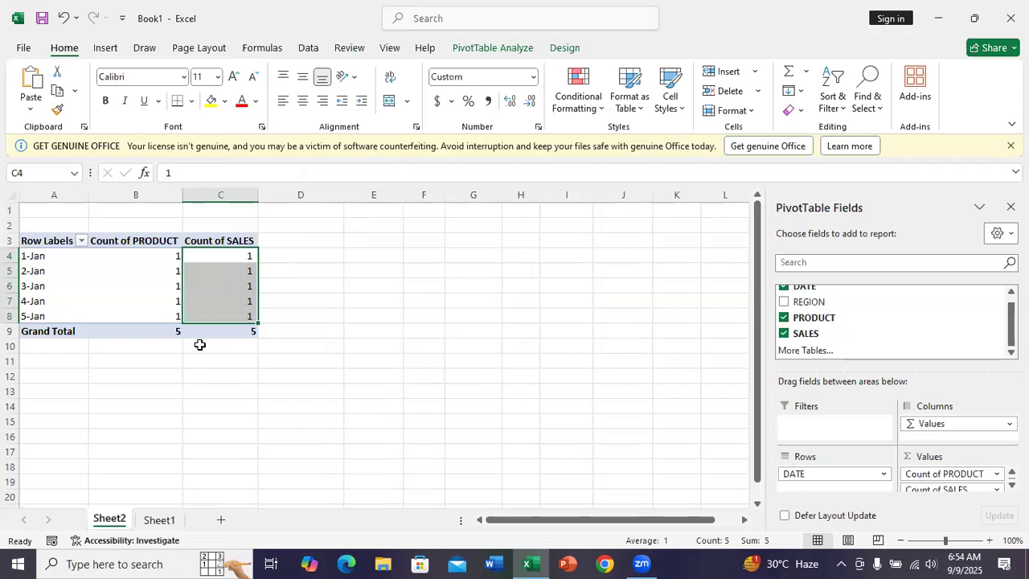
Step: Summarize the SALES value field of the PivotTable by Average
{"action": "right_click", "coordinate": [247, 305]}
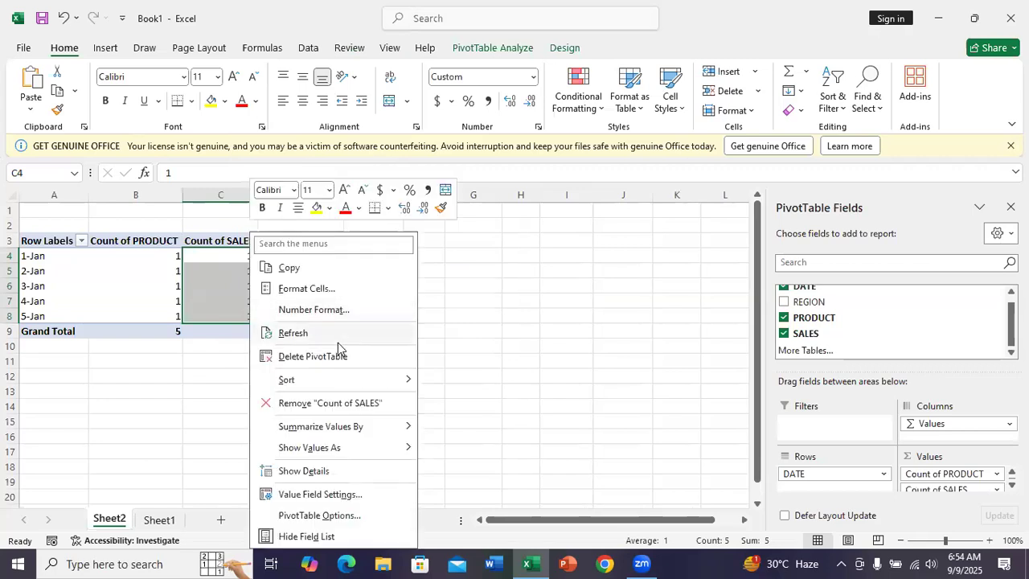
{"action": "mouse_move", "coordinate": [351, 427]}
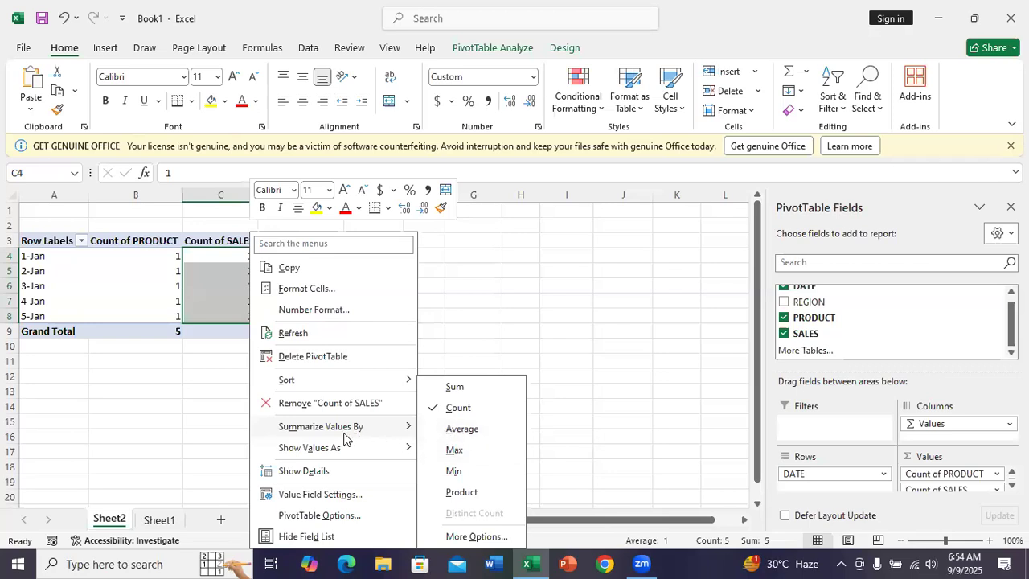
{"action": "left_click", "coordinate": [464, 433]}
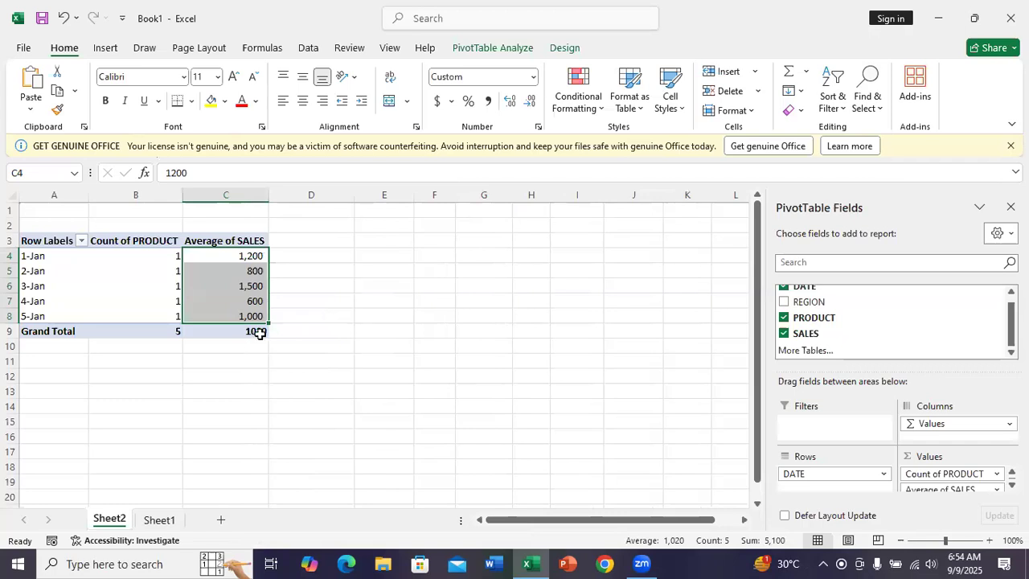
{"action": "mouse_move", "coordinate": [238, 331]}
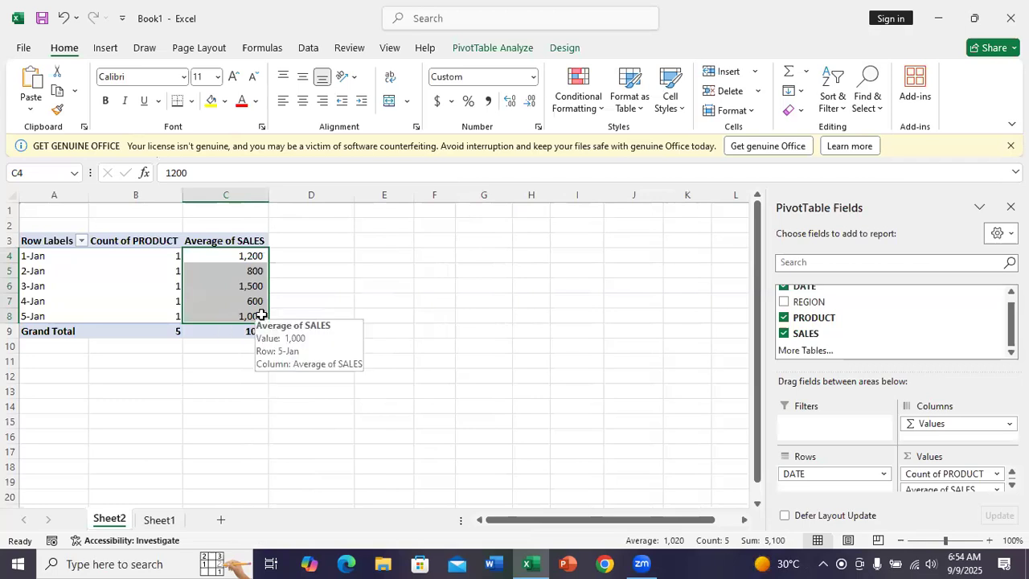
Step: Summarize the SALES value field of the PivotTable by Max
{"action": "right_click", "coordinate": [261, 317]}
{"action": "mouse_move", "coordinate": [402, 428]}
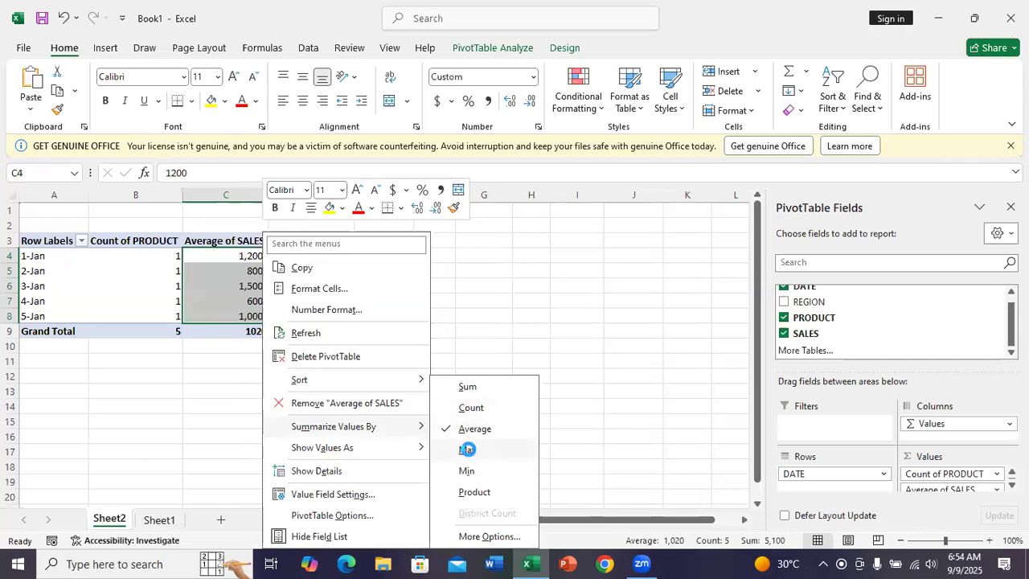
{"action": "left_click", "coordinate": [467, 449]}
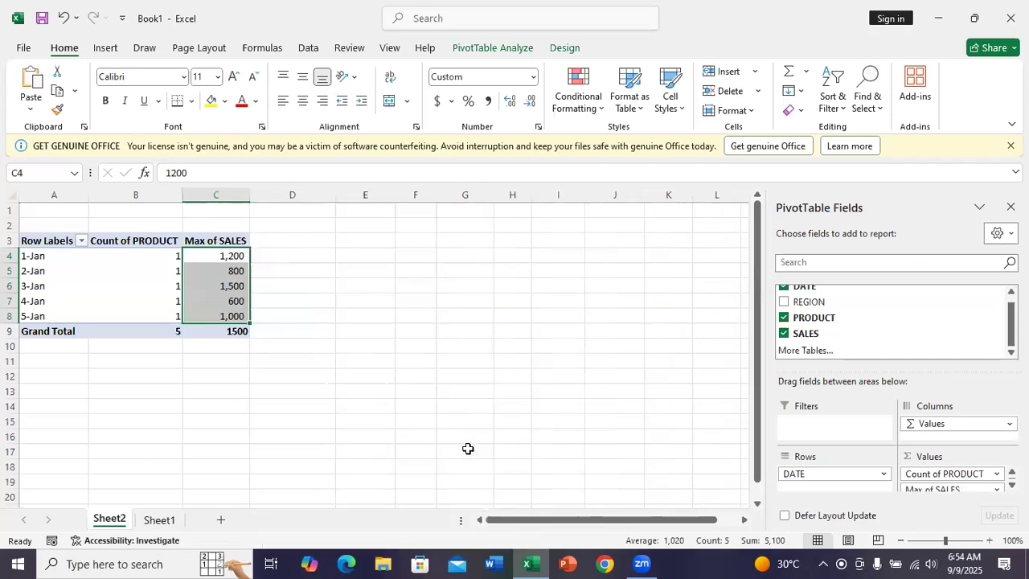
Step: Summarize the SALES value field of the PivotTable by Sum and clear the selection of the daily values
{"action": "right_click", "coordinate": [241, 319]}
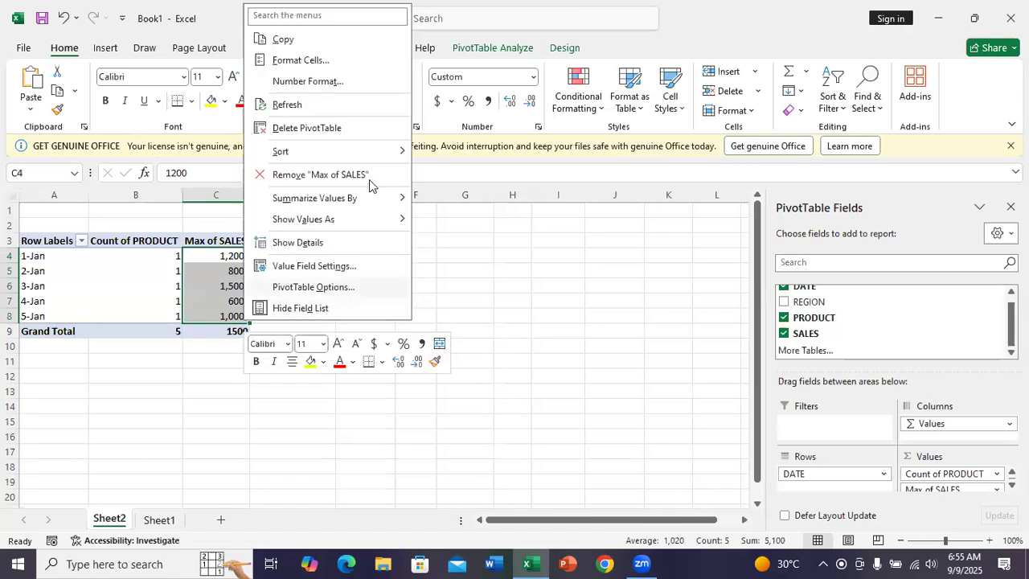
{"action": "mouse_move", "coordinate": [404, 198]}
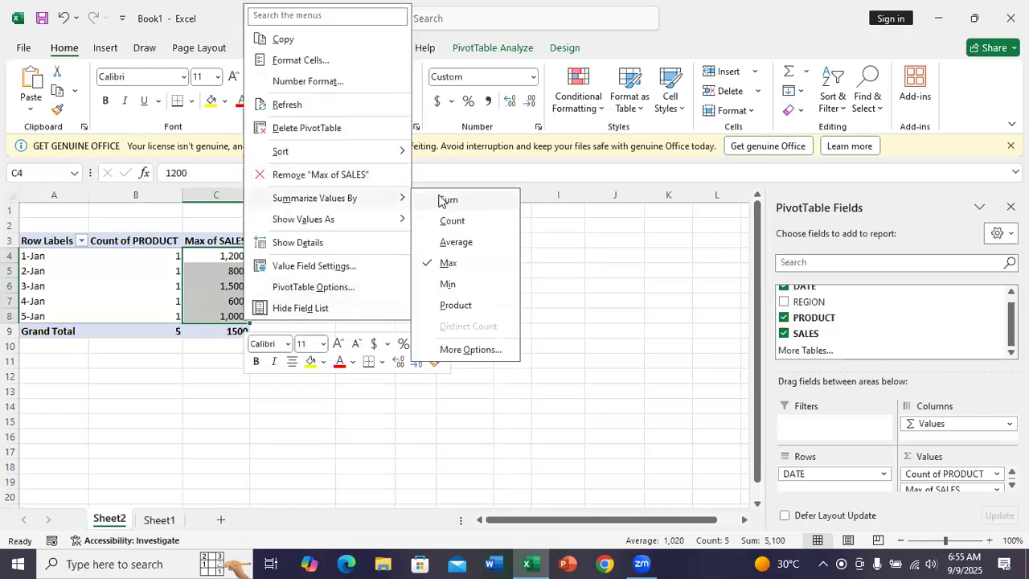
{"action": "left_click", "coordinate": [438, 198]}
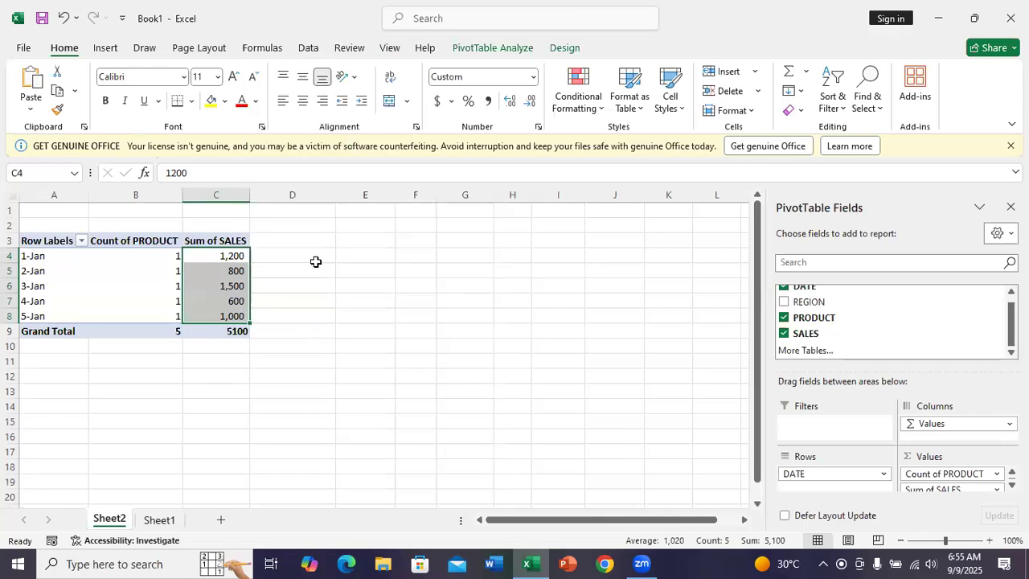
{"action": "left_click", "coordinate": [224, 297]}
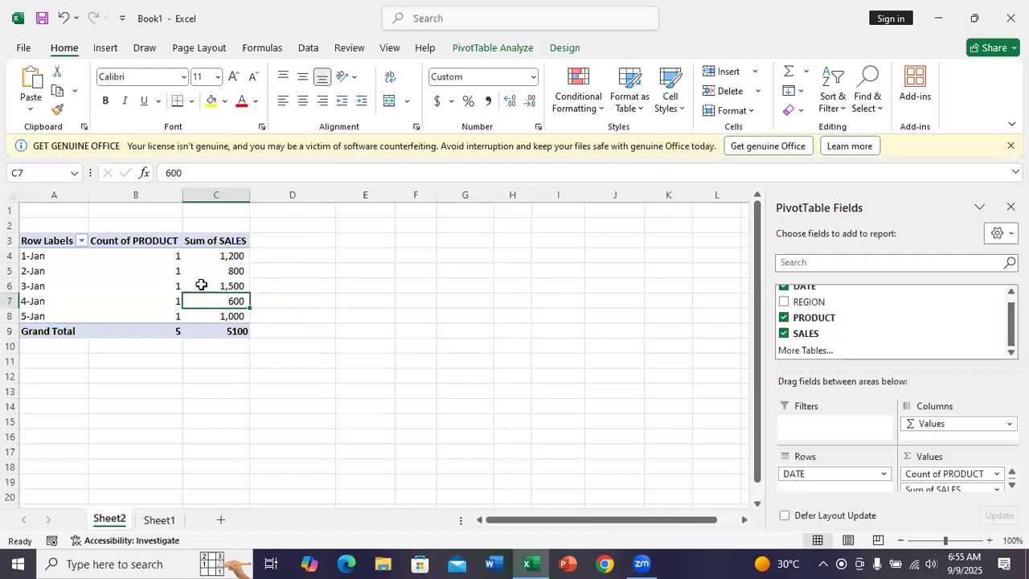
{"action": "left_click", "coordinate": [120, 273]}
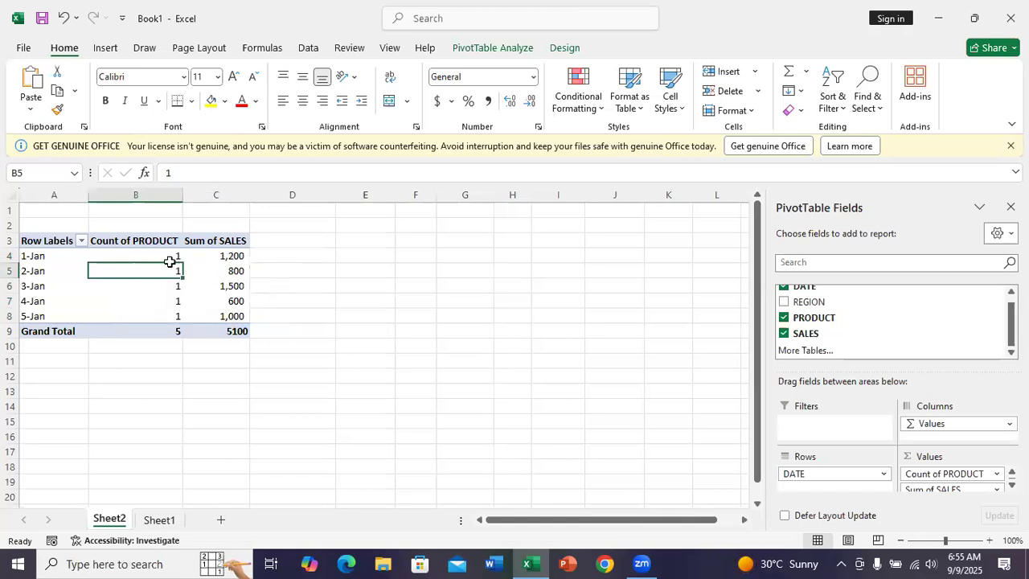
{"action": "left_click_drag", "start_coordinate": [206, 245], "coordinate": [219, 315]}
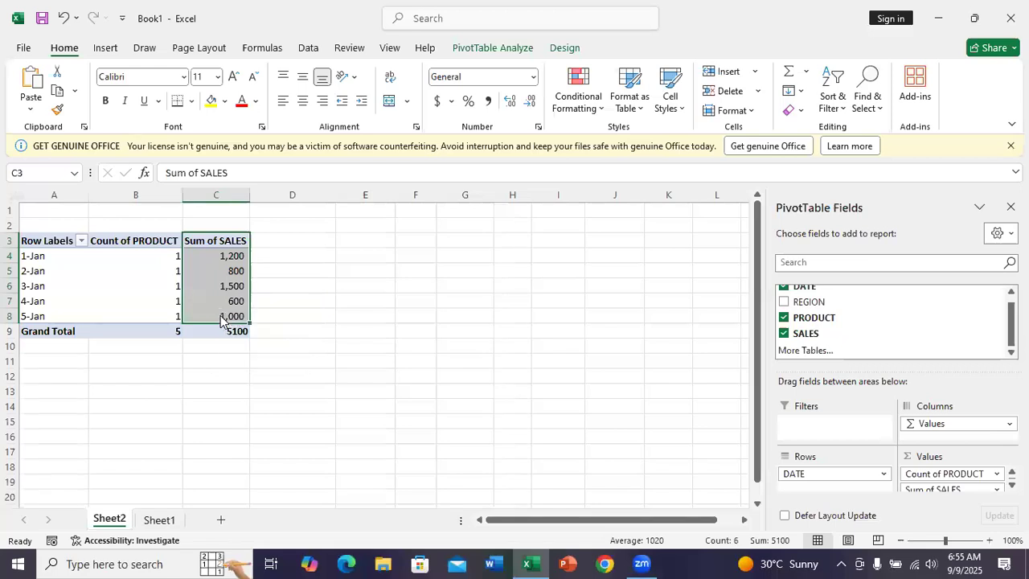
{"action": "right_click", "coordinate": [222, 318]}
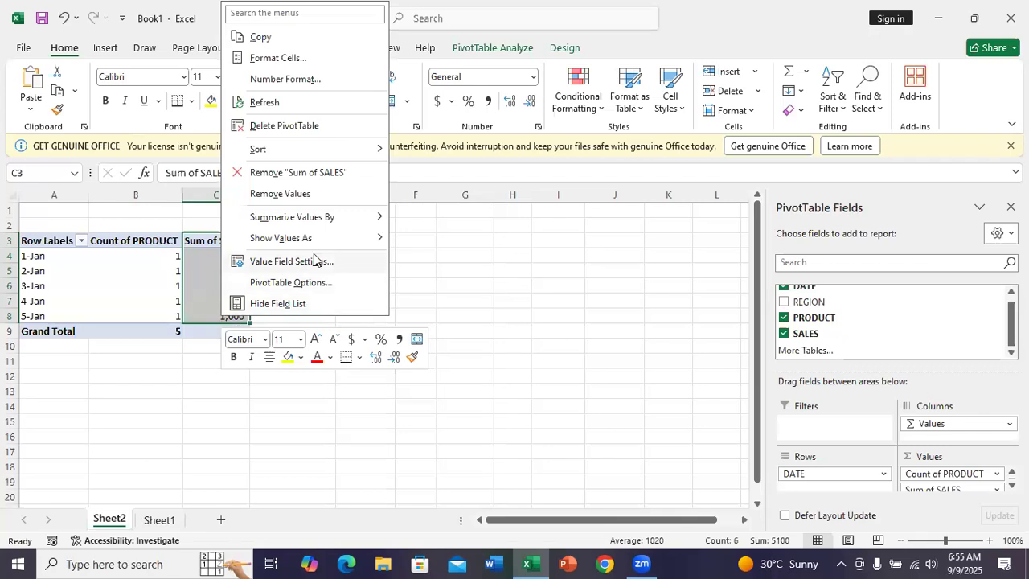
{"action": "mouse_move", "coordinate": [303, 241]}
{"action": "mouse_move", "coordinate": [320, 151]}
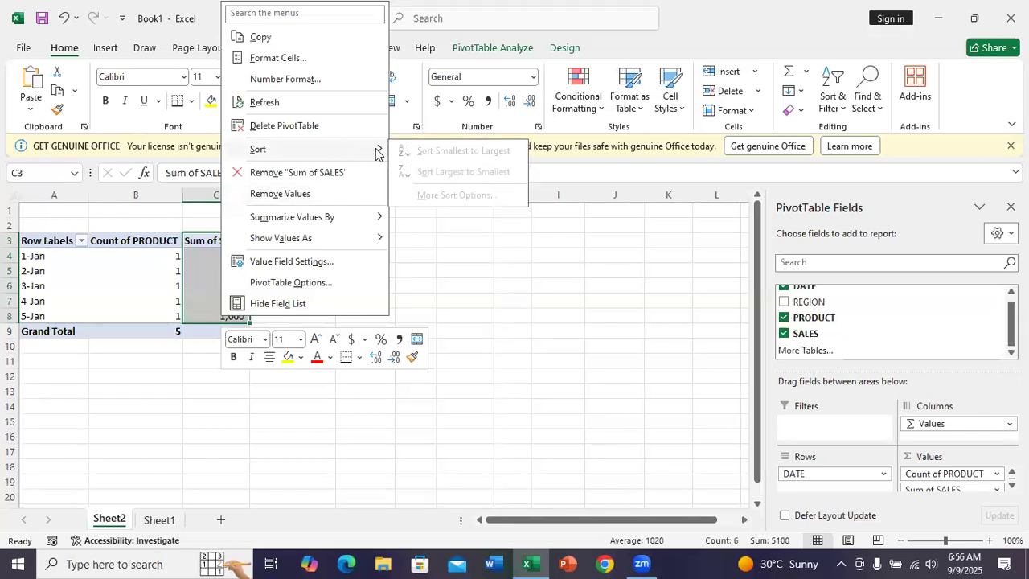
{"action": "left_click", "coordinate": [413, 215]}
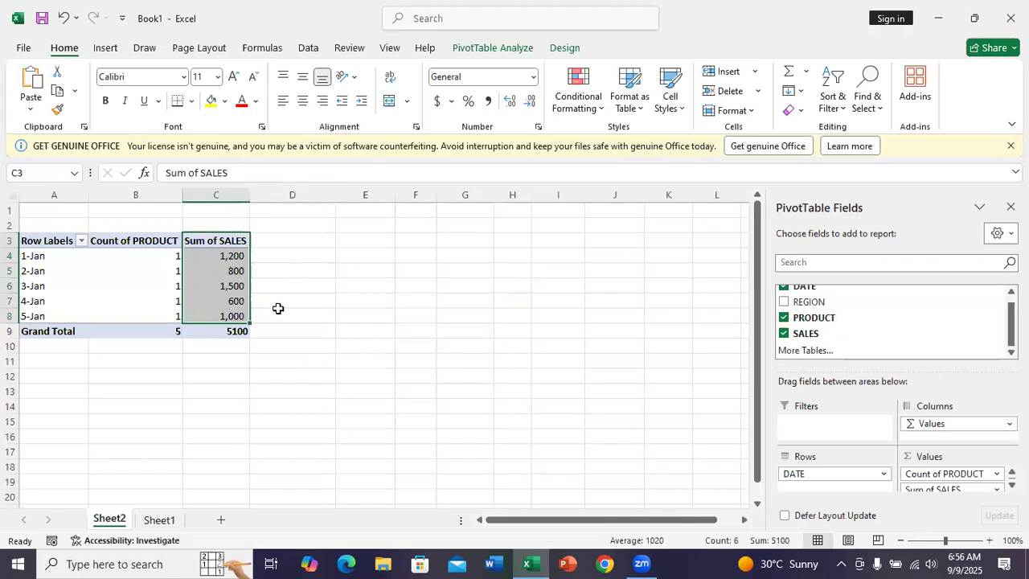
{"action": "left_click", "coordinate": [238, 359]}
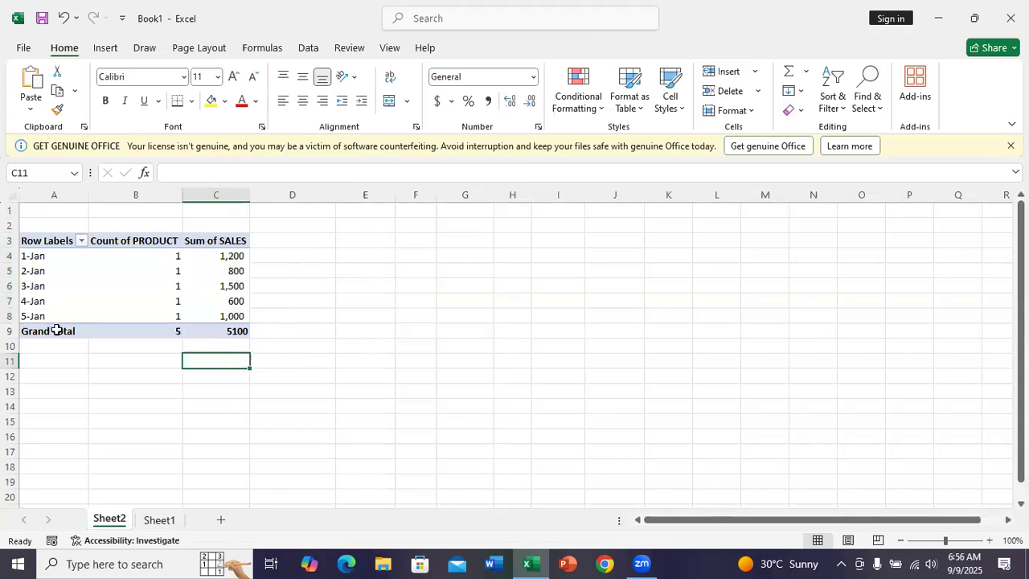
Step: Bring up the chart insertion commands and select the PivotTable range A3:C8
{"action": "left_click", "coordinate": [97, 305]}
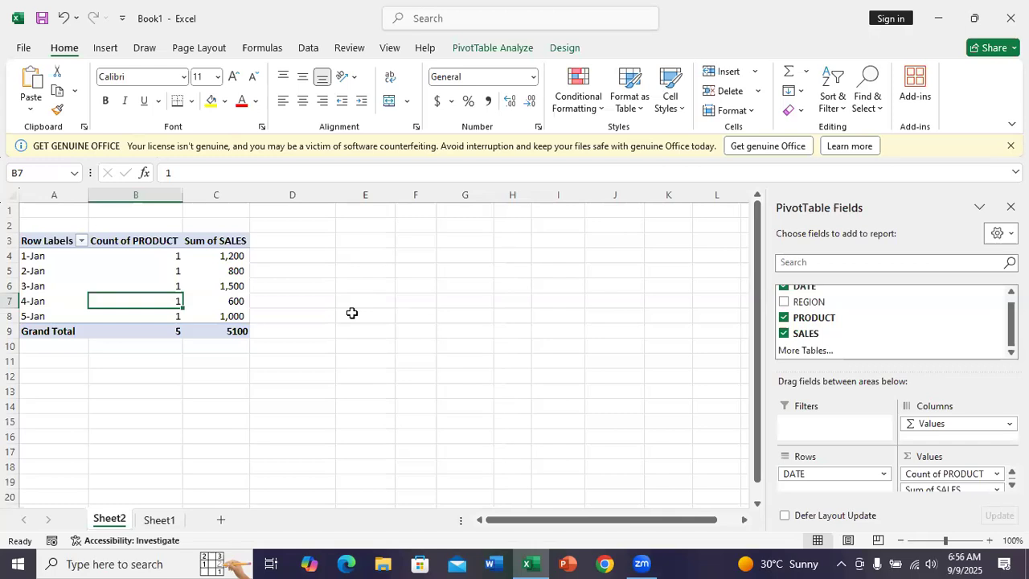
{"action": "left_click", "coordinate": [107, 46]}
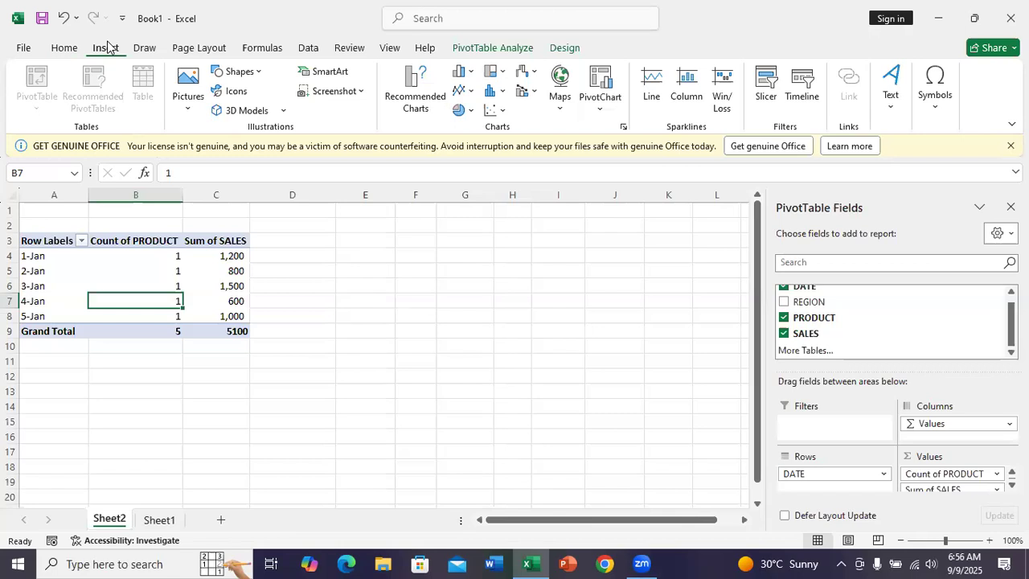
{"action": "left_click", "coordinate": [186, 270]}
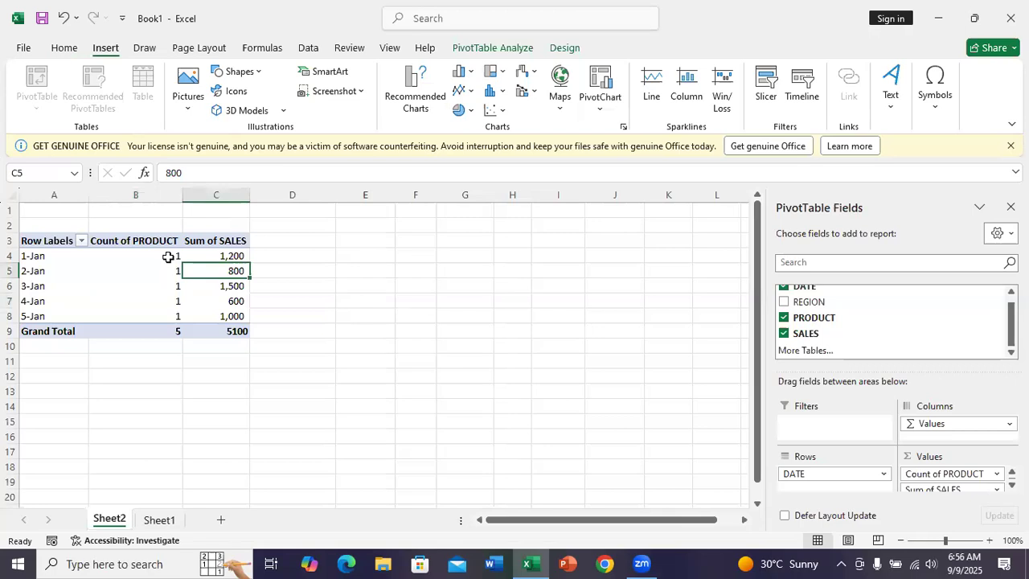
{"action": "mouse_move", "coordinate": [168, 256]}
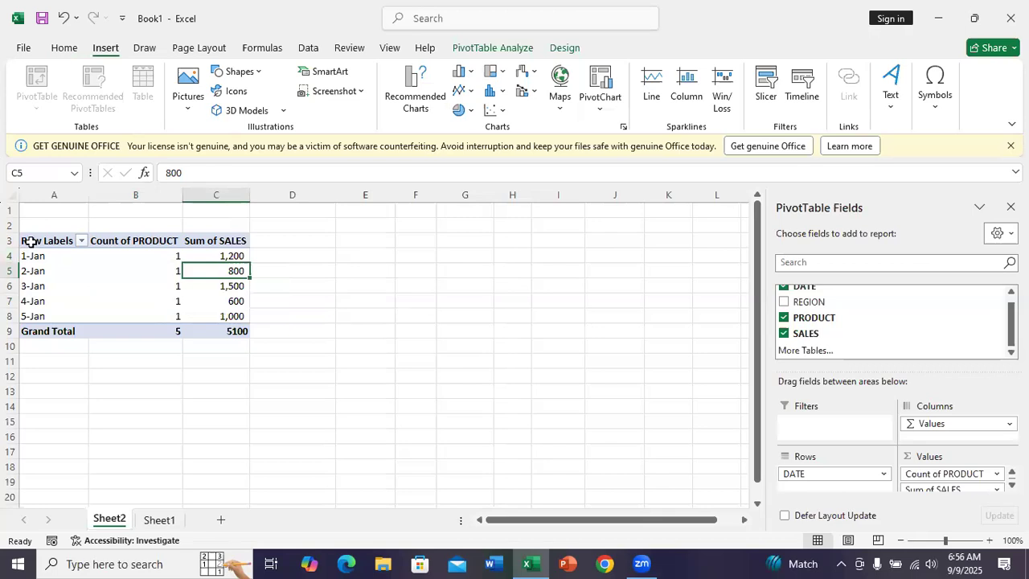
{"action": "left_click_drag", "start_coordinate": [30, 241], "coordinate": [234, 338]}
{"action": "left_click", "coordinate": [237, 331]}
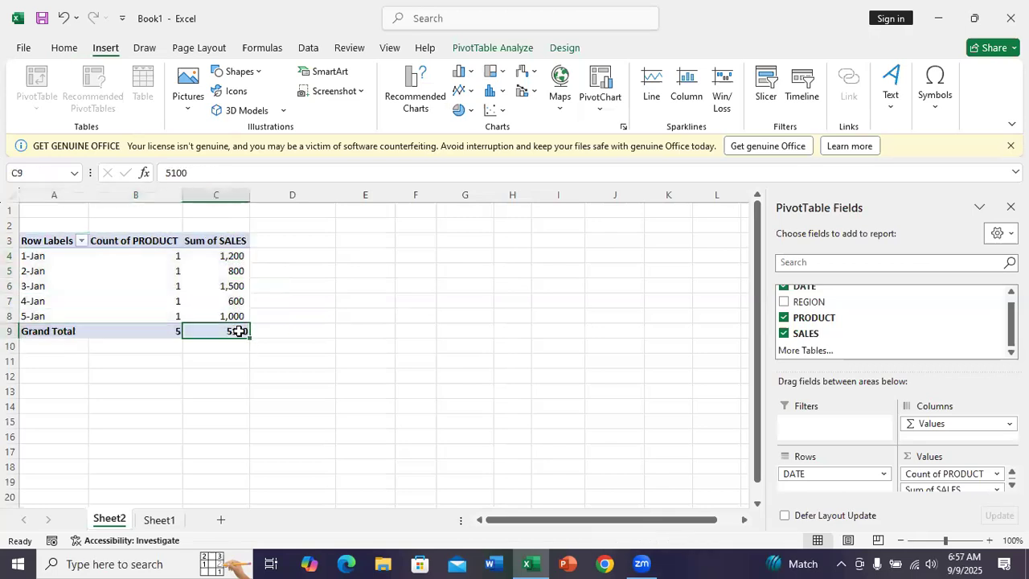
{"action": "left_click", "coordinate": [24, 245]}
{"action": "left_click_drag", "start_coordinate": [22, 244], "coordinate": [230, 314]}
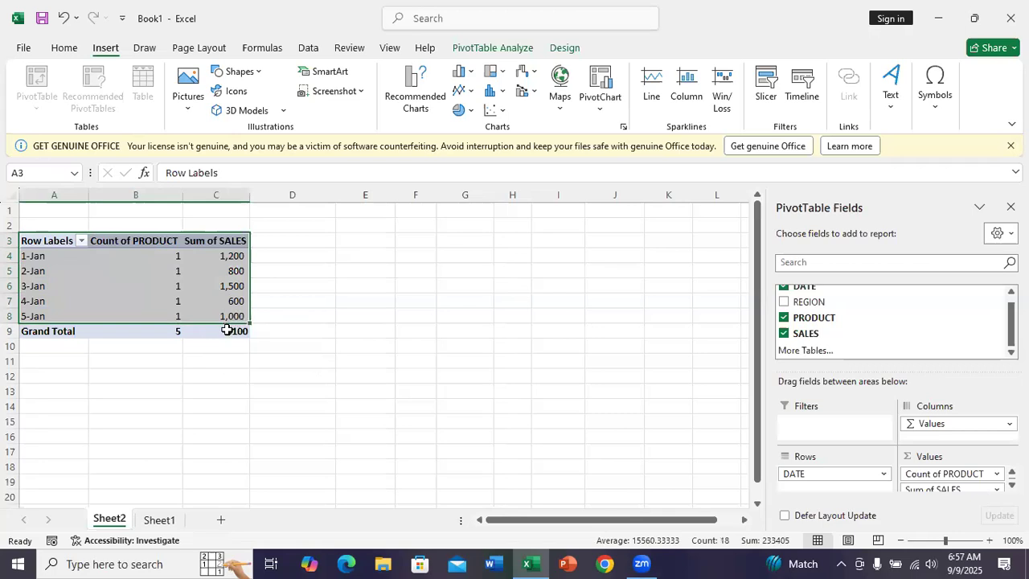
Step: Insert a Pie PivotChart from the PivotTable and move it beside the table, clear of the sales column
{"action": "left_click", "coordinate": [211, 334]}
{"action": "right_click", "coordinate": [212, 334]}
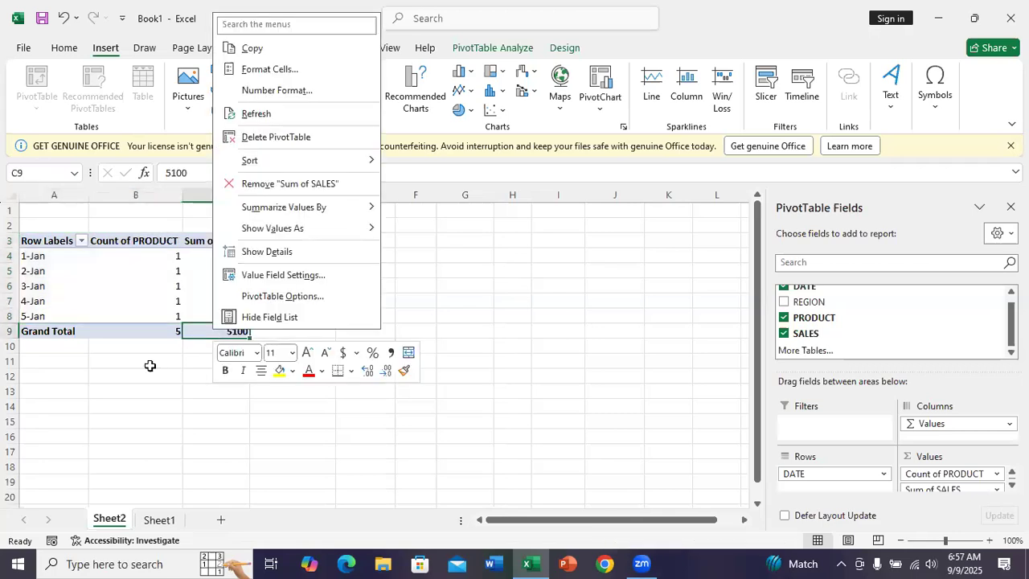
{"action": "key", "text": "Escape"}
{"action": "mouse_move", "coordinate": [176, 329]}
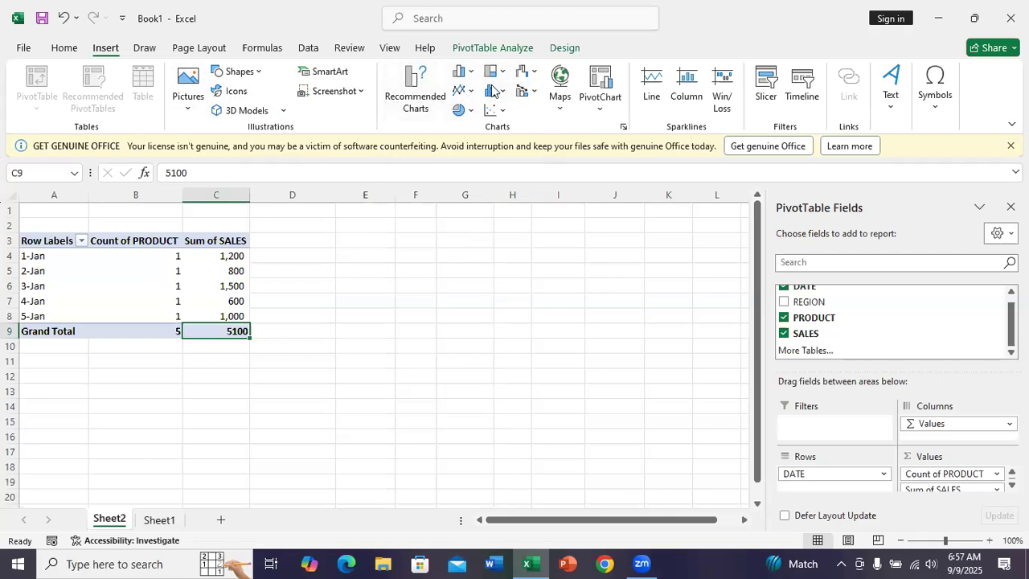
{"action": "left_click", "coordinate": [606, 92]}
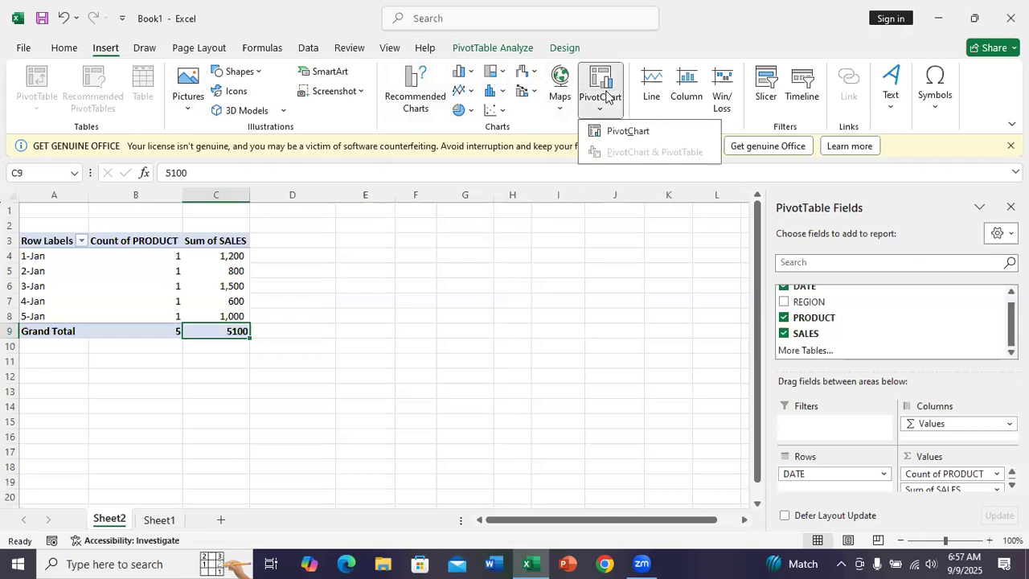
{"action": "left_click", "coordinate": [639, 131]}
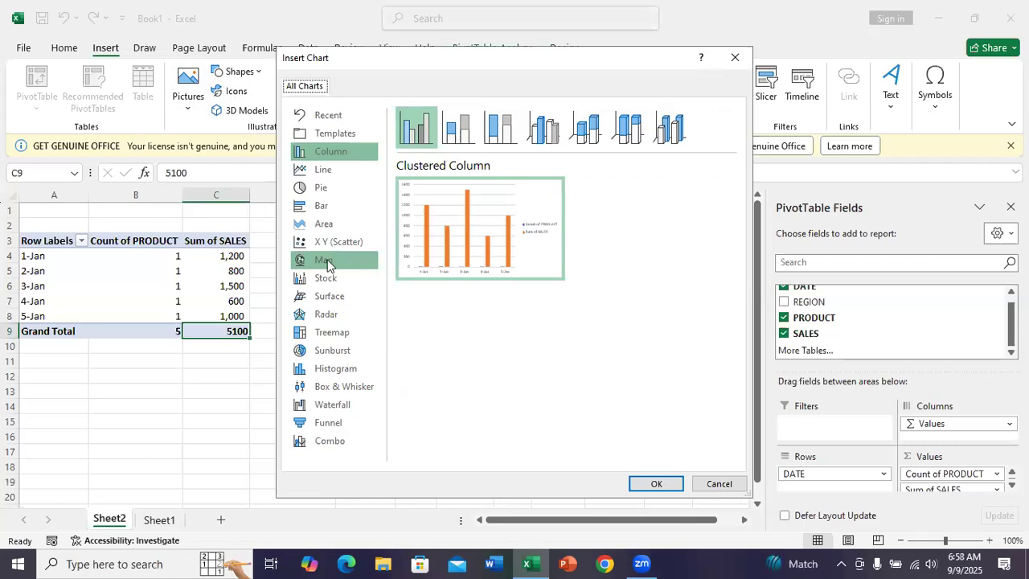
{"action": "left_click", "coordinate": [328, 190]}
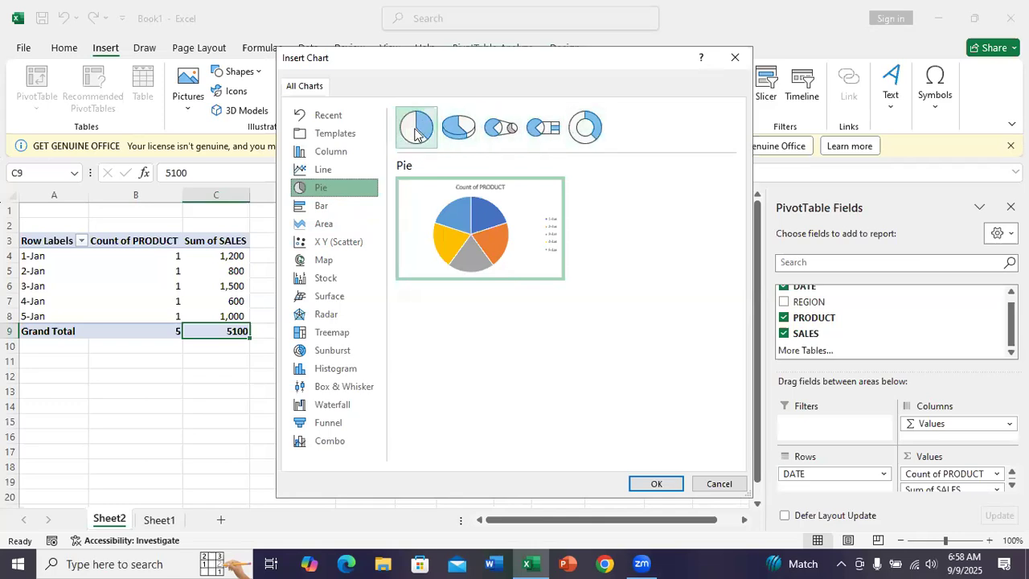
{"action": "mouse_move", "coordinate": [457, 221]}
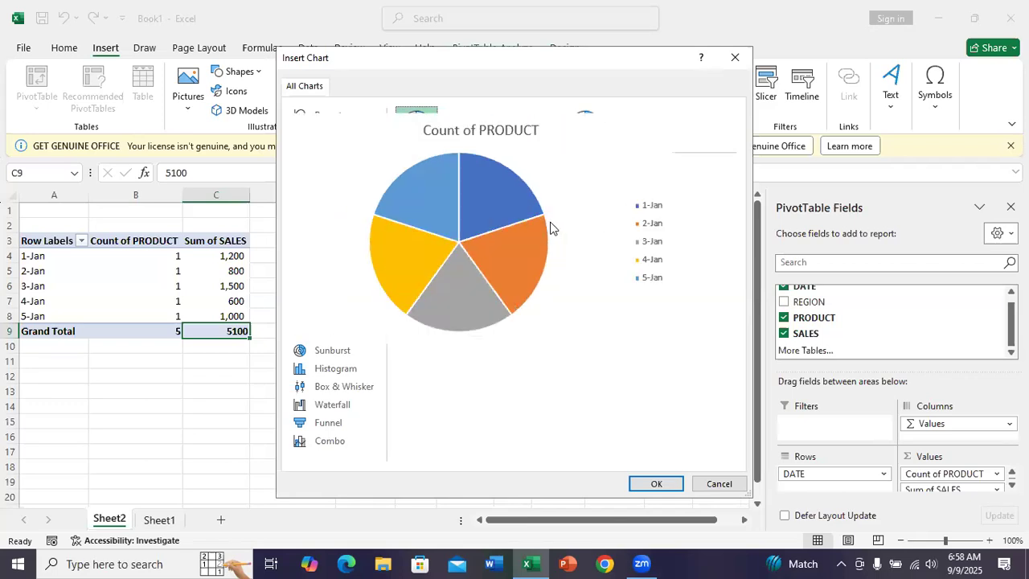
{"action": "left_click", "coordinate": [656, 483]}
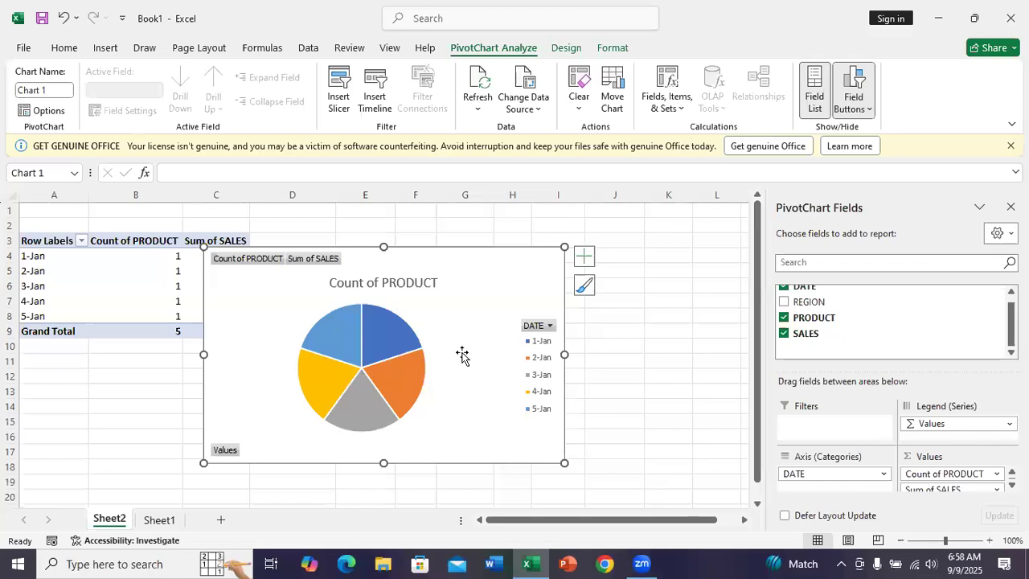
{"action": "left_click_drag", "start_coordinate": [461, 356], "coordinate": [565, 339]}
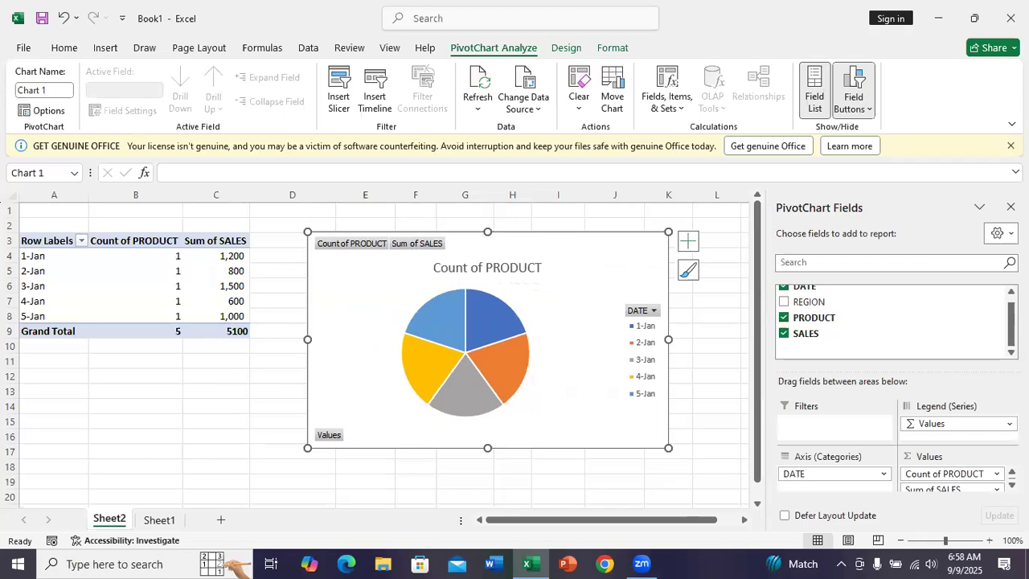
Step: Remove the PRODUCT field from the PivotChart and add REGION to its values alongside SALES
{"action": "left_click", "coordinate": [1012, 484]}
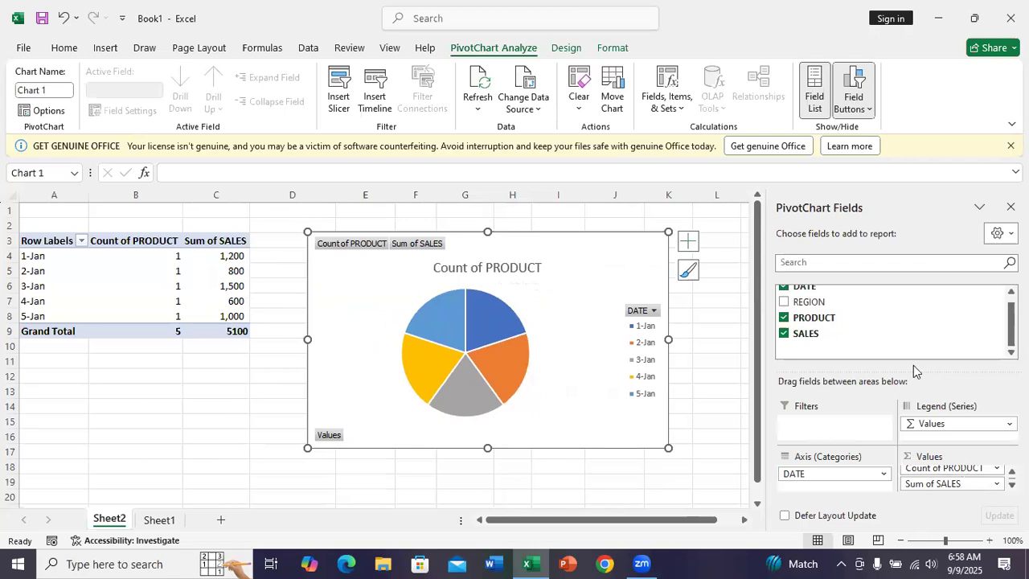
{"action": "left_click", "coordinate": [783, 318]}
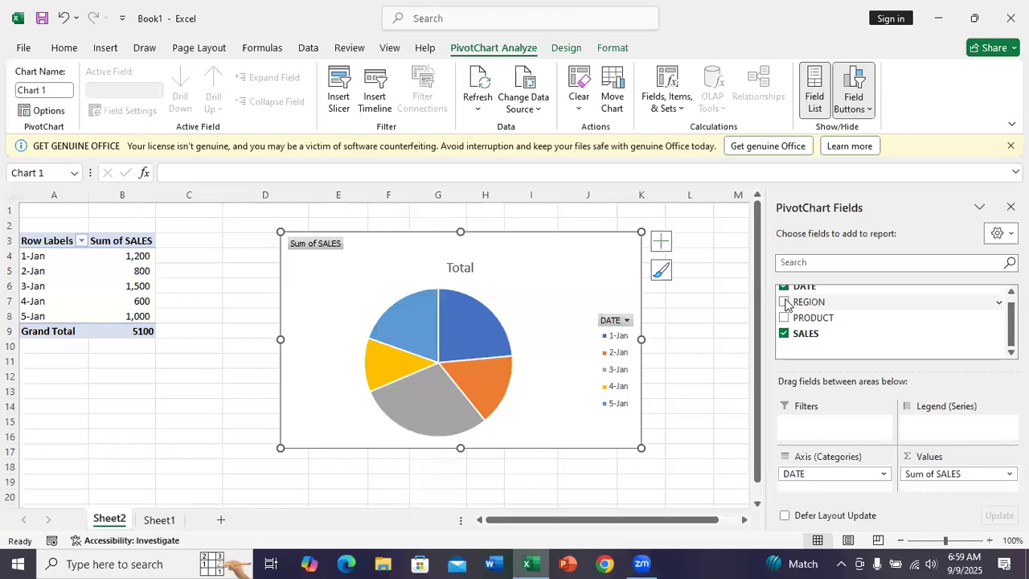
{"action": "left_click_drag", "start_coordinate": [785, 303], "coordinate": [937, 483]}
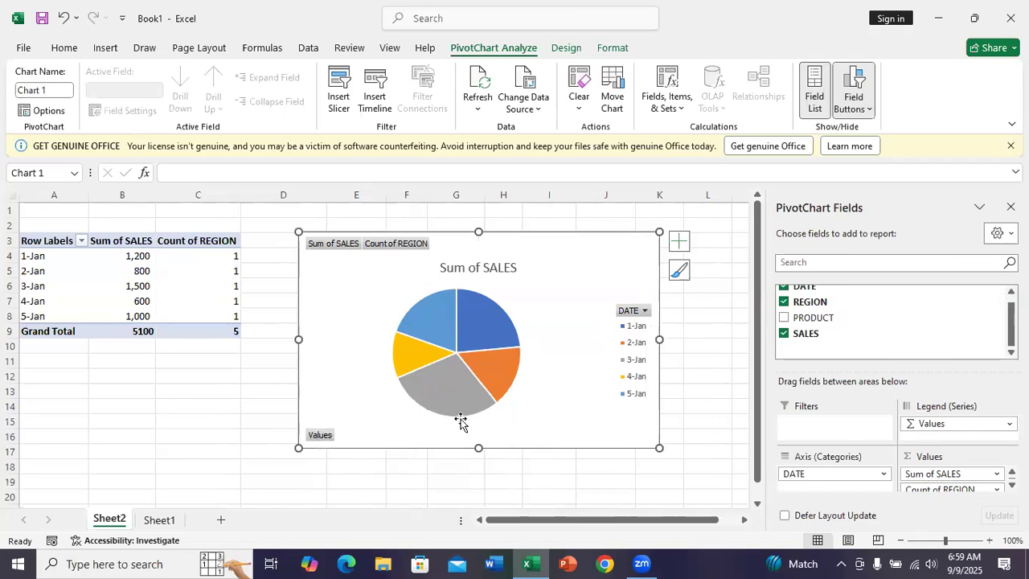
Step: Filter the PivotChart's DATE field to exclude 1-Jan and 2-Jan
{"action": "left_click", "coordinate": [645, 312]}
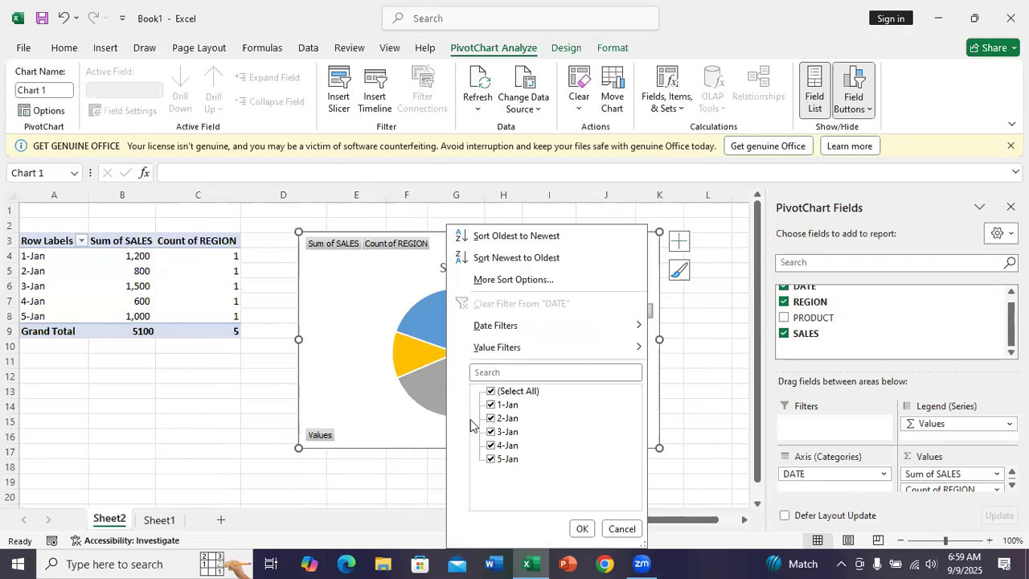
{"action": "left_click", "coordinate": [491, 405]}
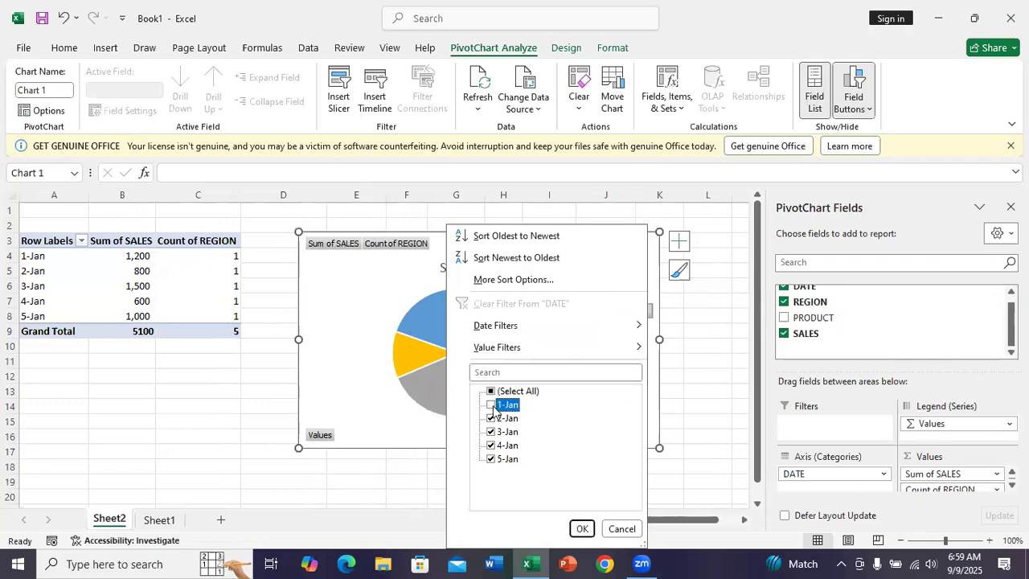
{"action": "left_click", "coordinate": [492, 418]}
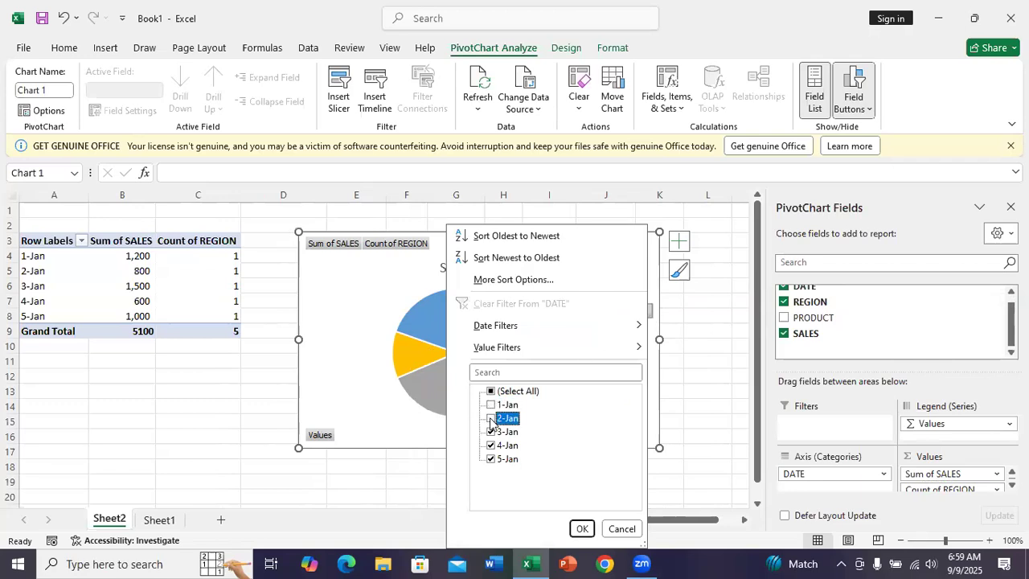
{"action": "left_click", "coordinate": [580, 529]}
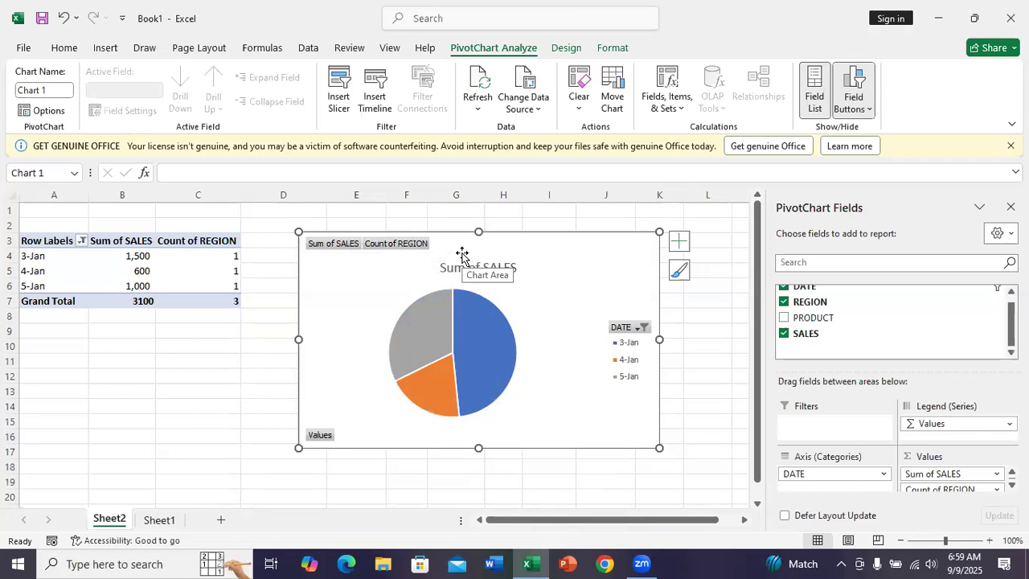
Step: Deselect the chart and switch to Sheet1 with the source sales table
{"action": "left_click", "coordinate": [269, 312]}
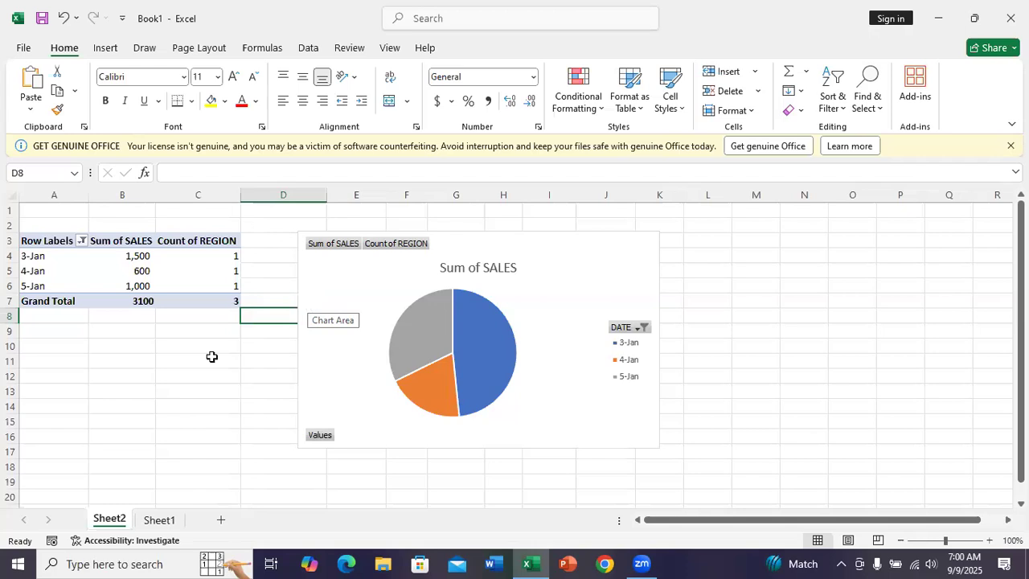
{"action": "left_click", "coordinate": [168, 521]}
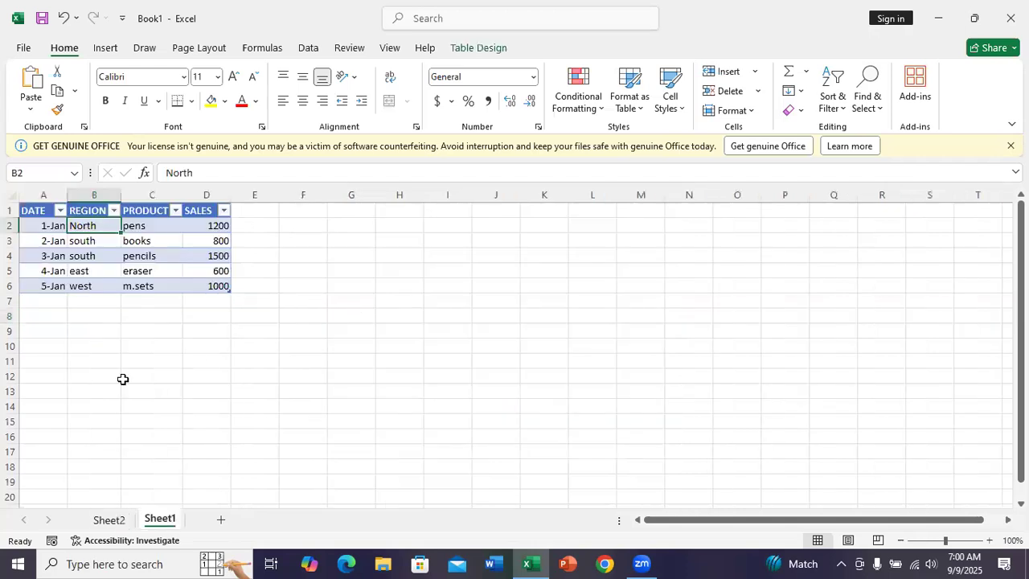
{"action": "left_click", "coordinate": [246, 353]}
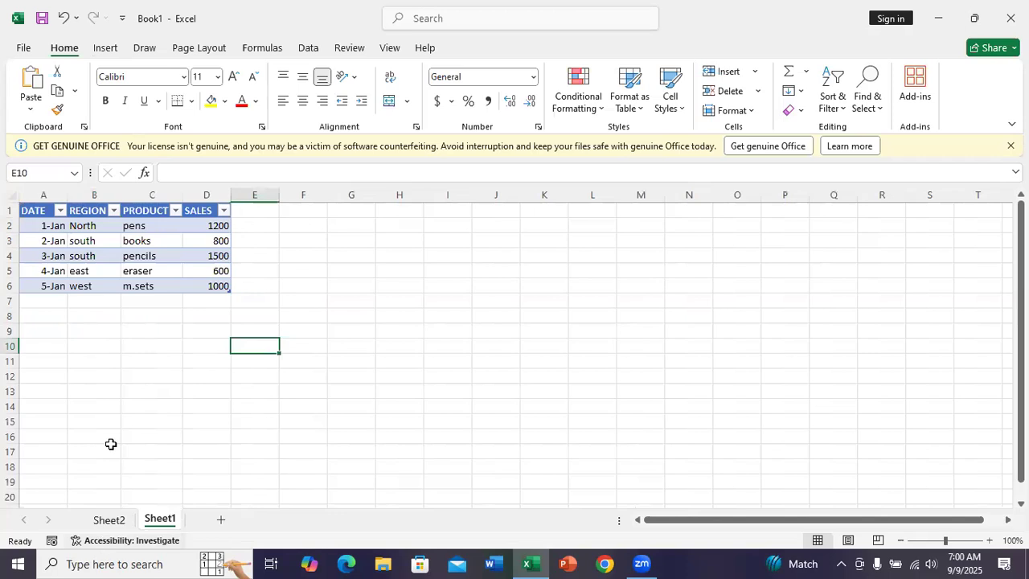
{"action": "left_click", "coordinate": [105, 50]}
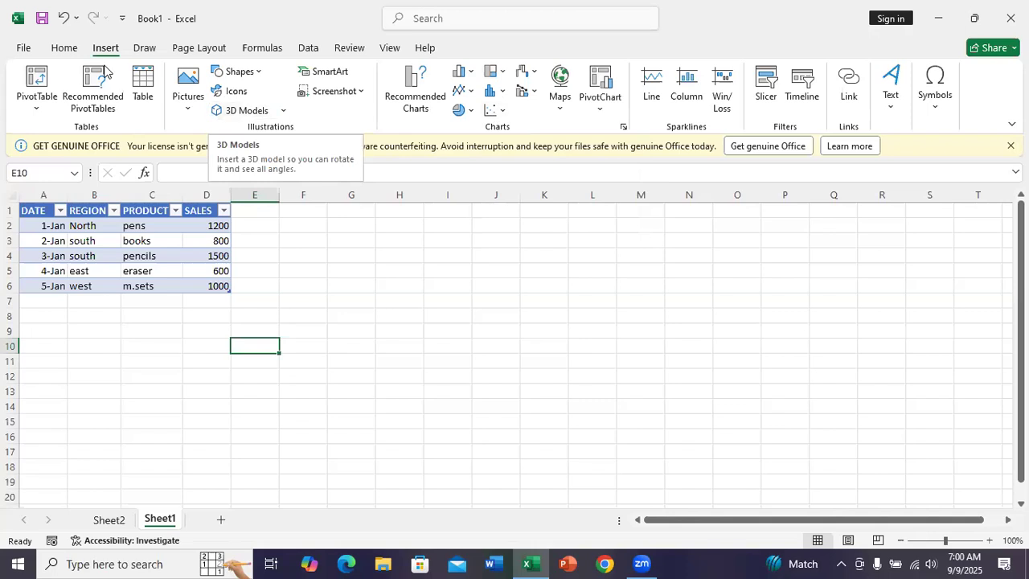
{"action": "left_click", "coordinate": [71, 51]}
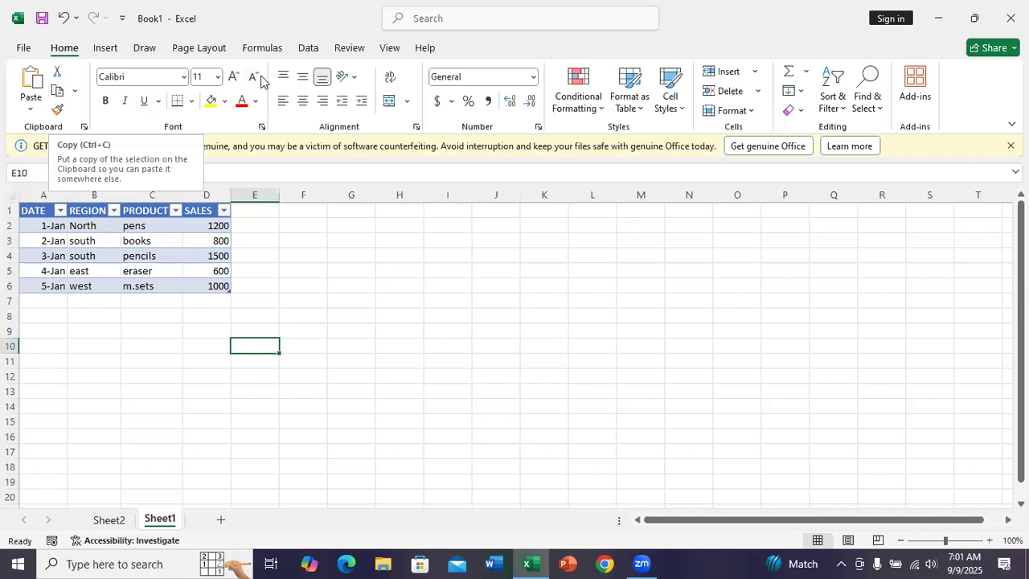
Step: Try a custom sort and an ascending sort with only the empty cell E10 selected
{"action": "left_click", "coordinate": [310, 48]}
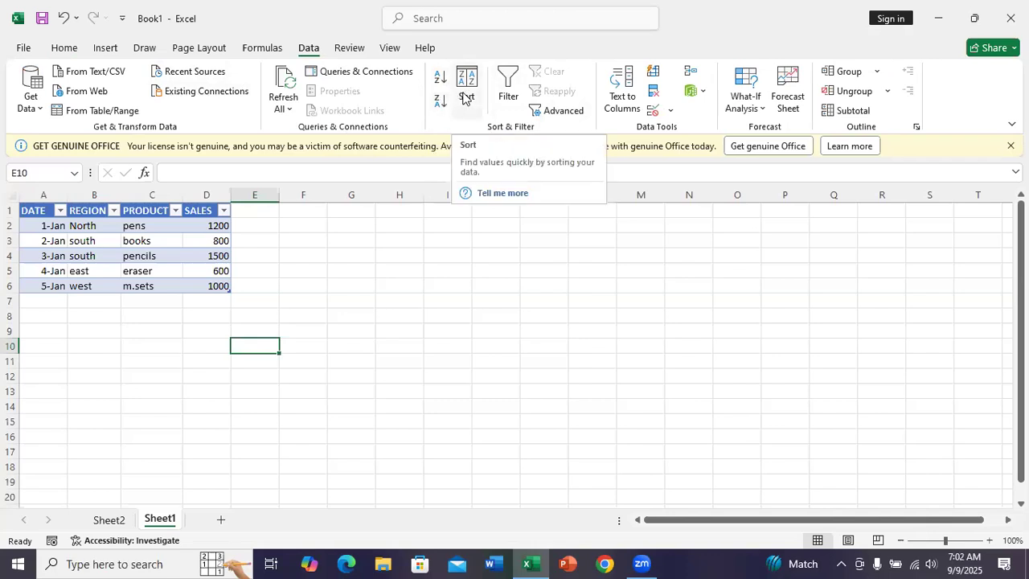
{"action": "left_click", "coordinate": [464, 97]}
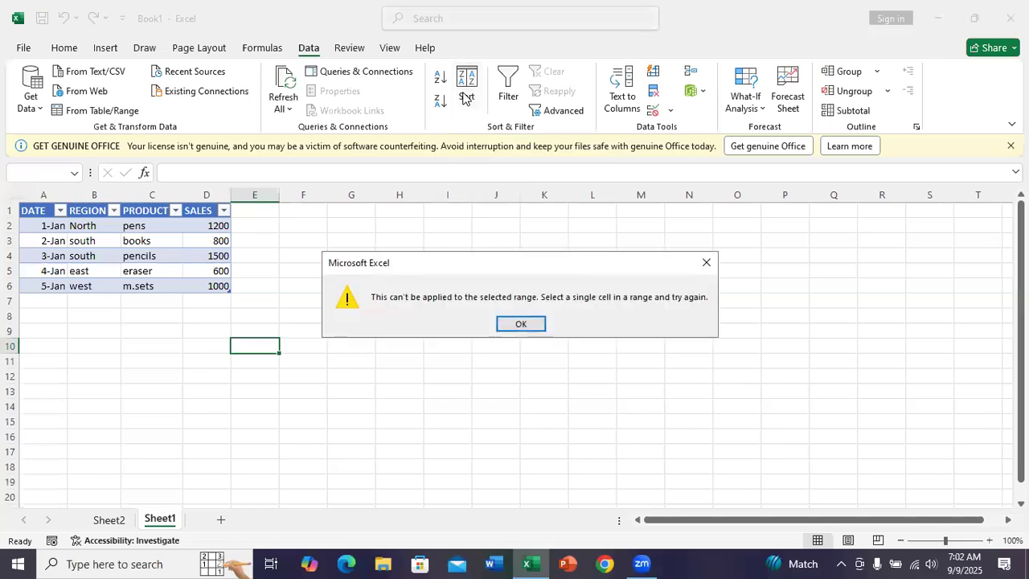
{"action": "left_click", "coordinate": [520, 325]}
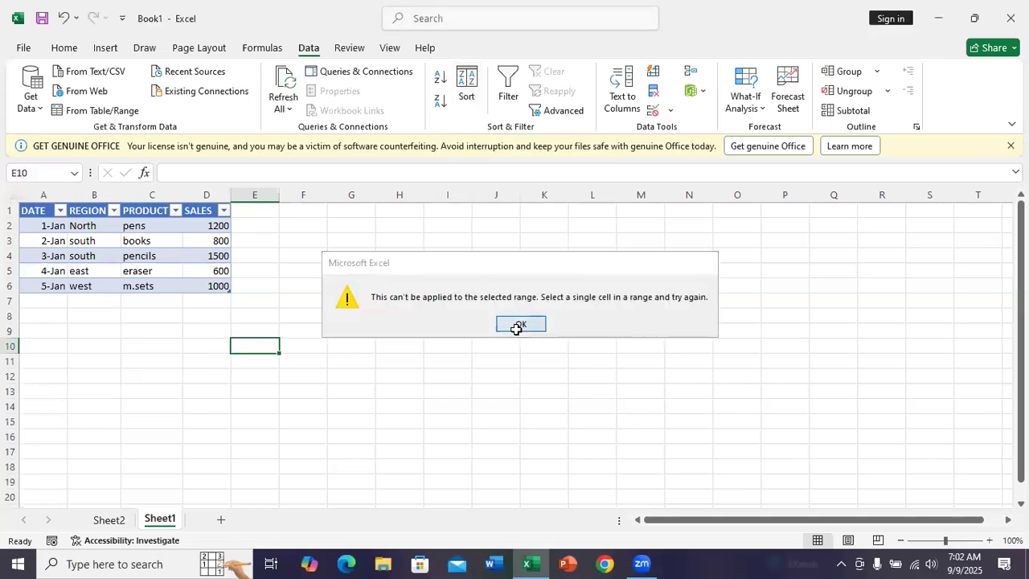
{"action": "left_click", "coordinate": [441, 85]}
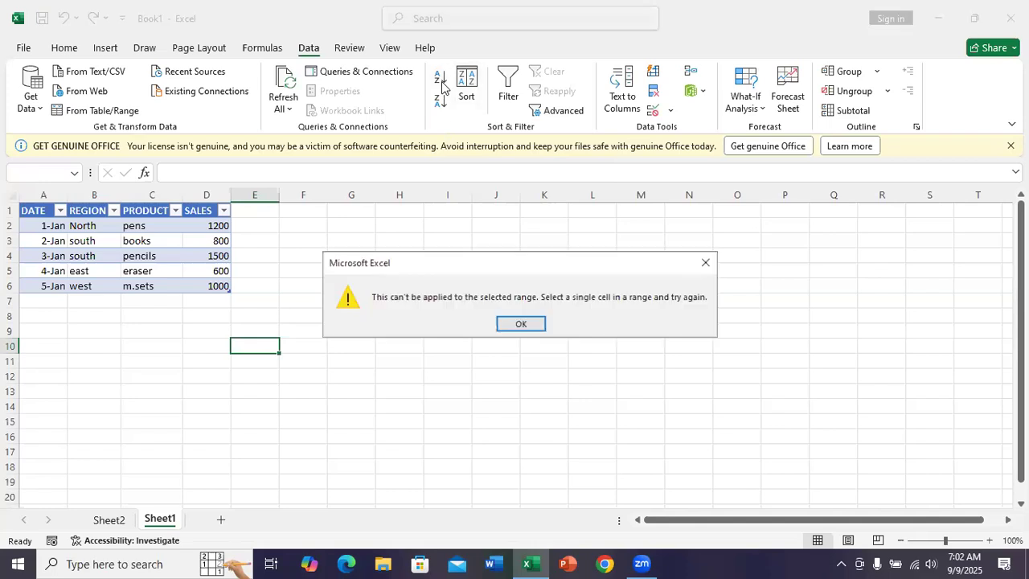
{"action": "left_click", "coordinate": [520, 323]}
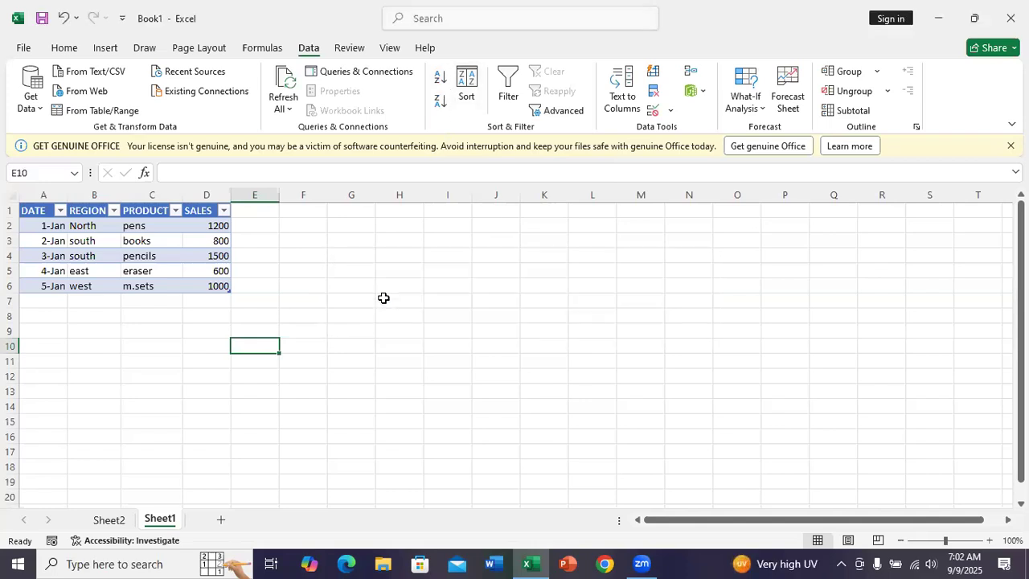
Step: Sort the table by the SALES values in D2:D6, first smallest to largest and finally largest to smallest
{"action": "left_click", "coordinate": [185, 226]}
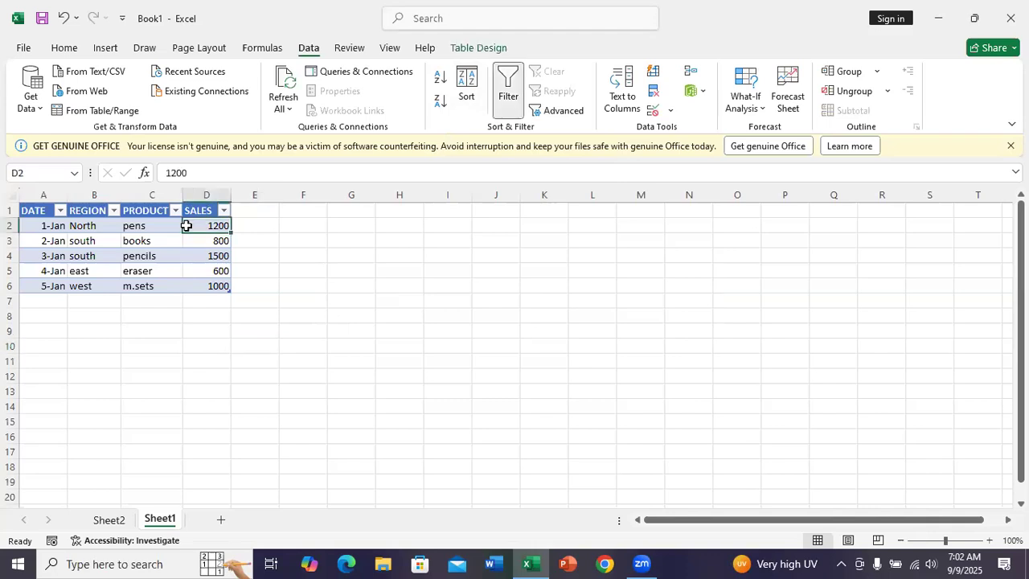
{"action": "left_click_drag", "start_coordinate": [186, 225], "coordinate": [211, 287]}
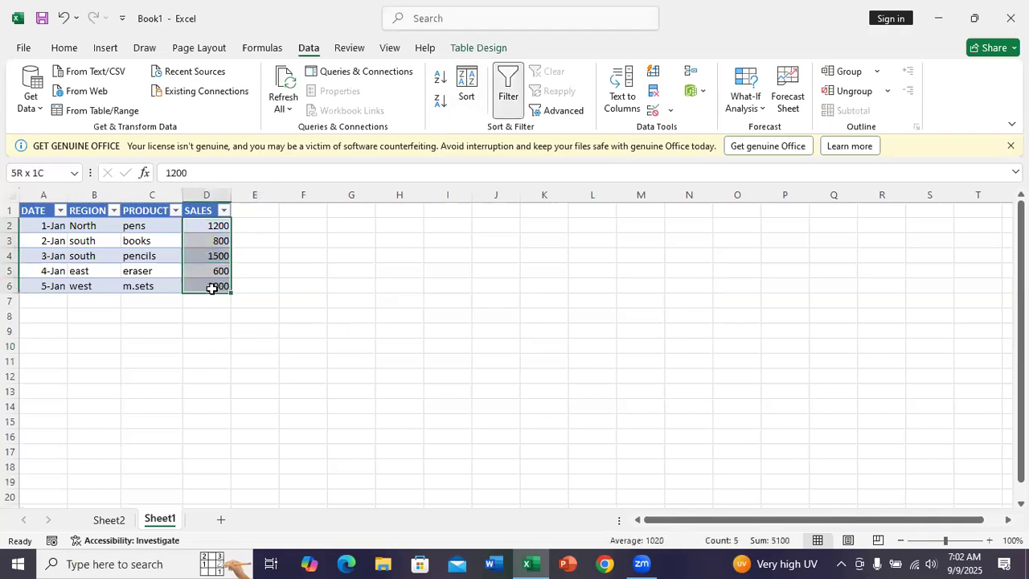
{"action": "left_click", "coordinate": [439, 83]}
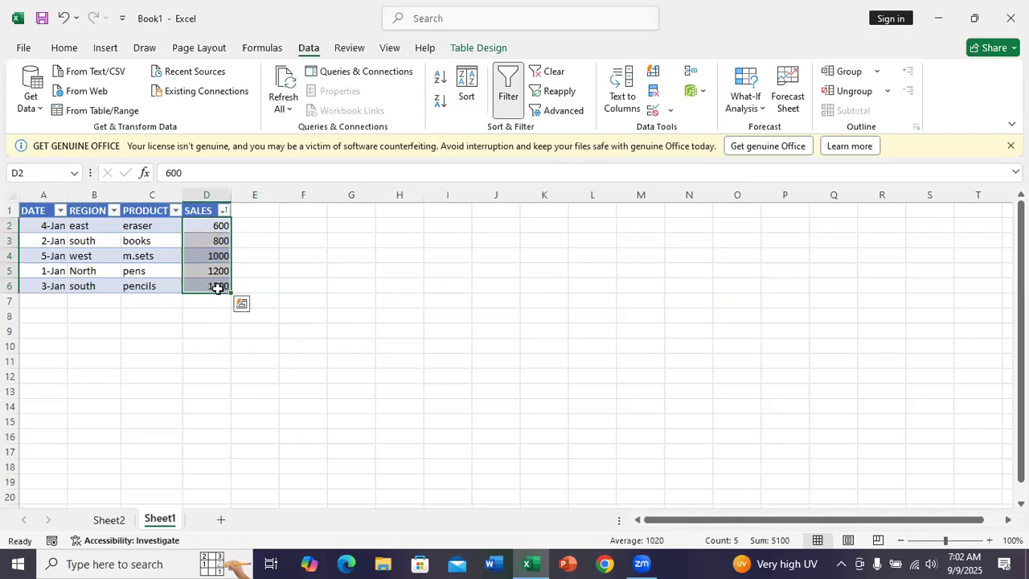
{"action": "left_click", "coordinate": [443, 103]}
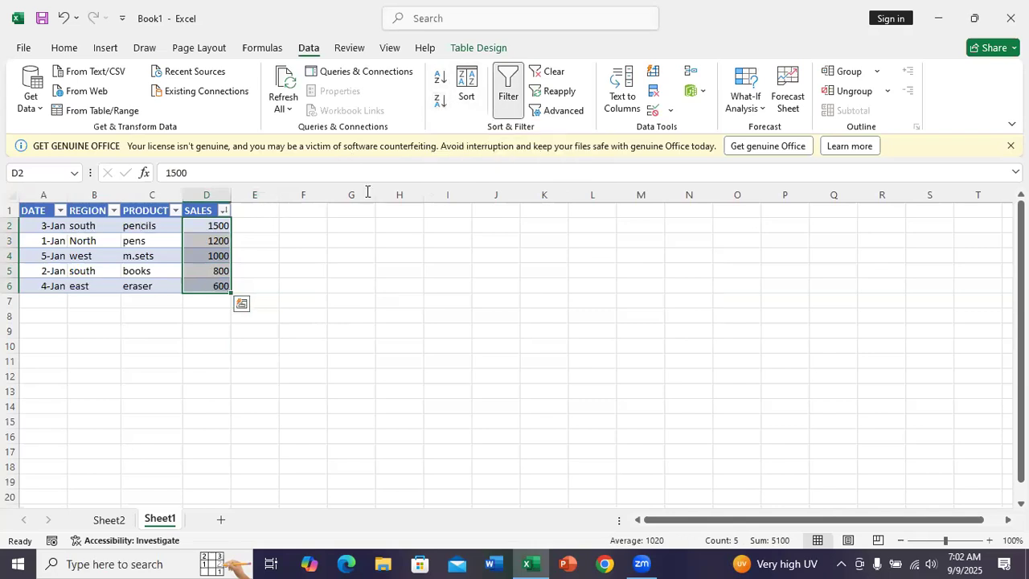
Step: Apply a custom sort to the table by REGION on cell values, in Z to A order
{"action": "left_click", "coordinate": [463, 98]}
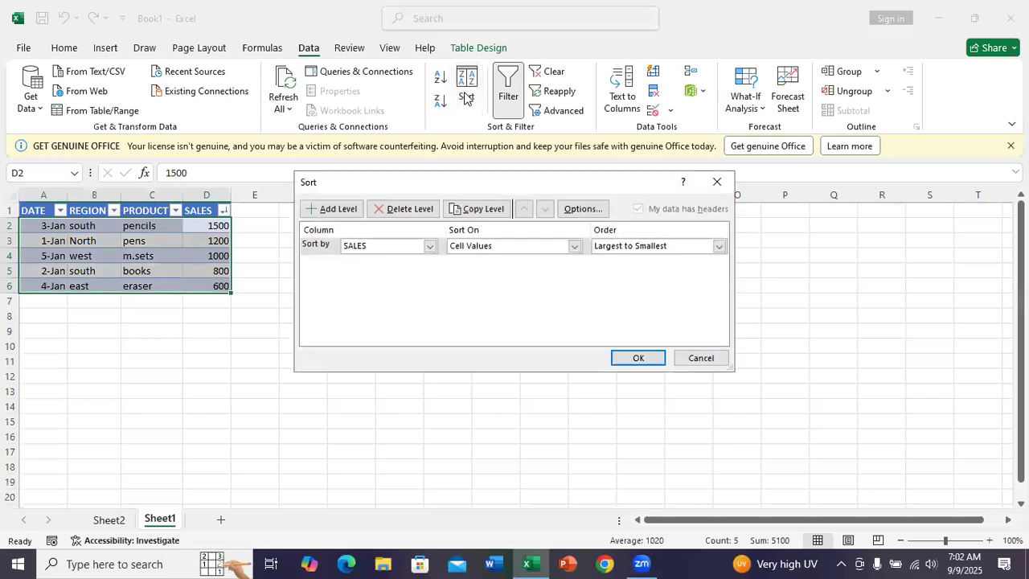
{"action": "left_click", "coordinate": [430, 247]}
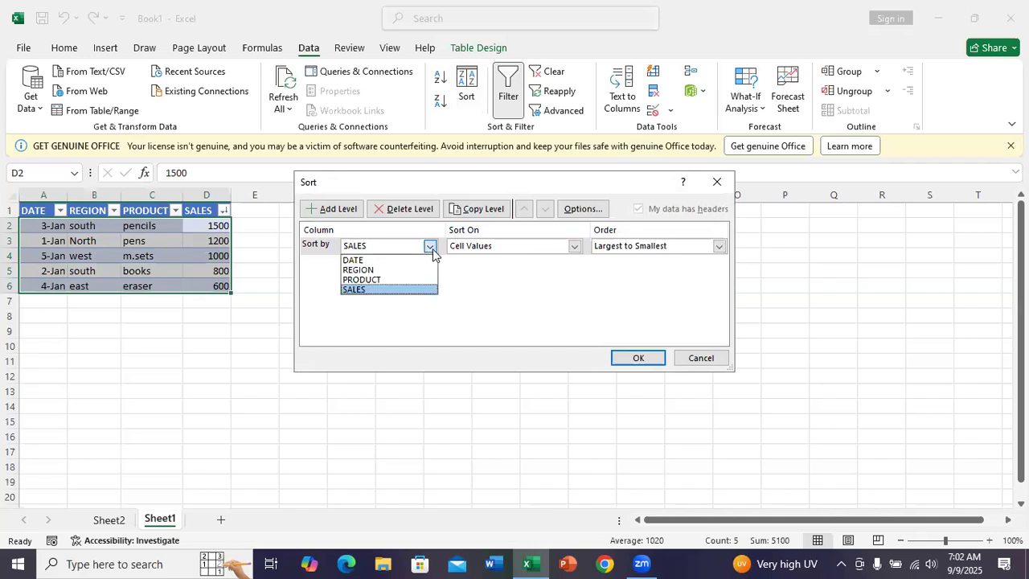
{"action": "left_click", "coordinate": [359, 270]}
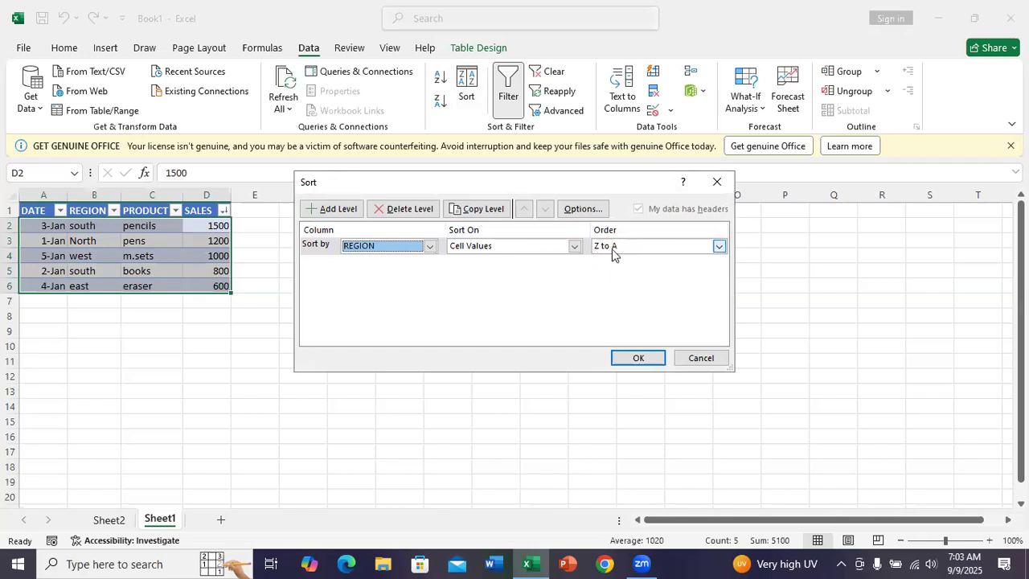
{"action": "left_click", "coordinate": [639, 356]}
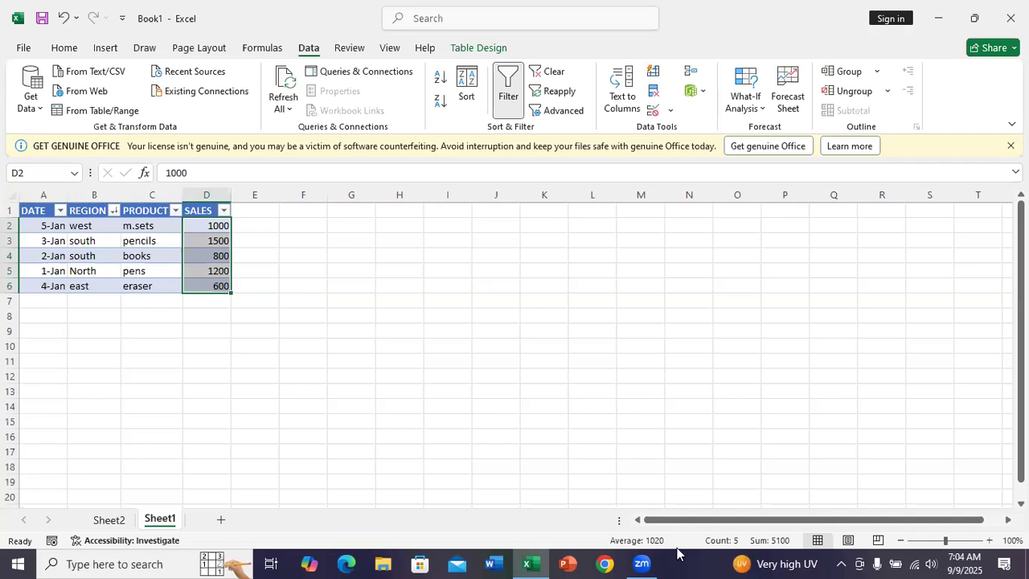
{"action": "left_click", "coordinate": [642, 562]}
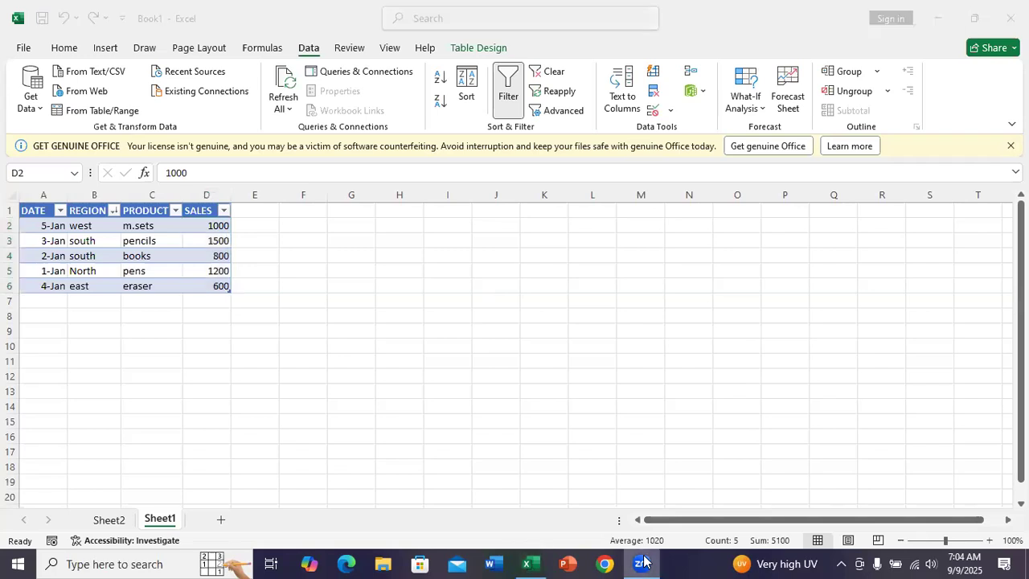